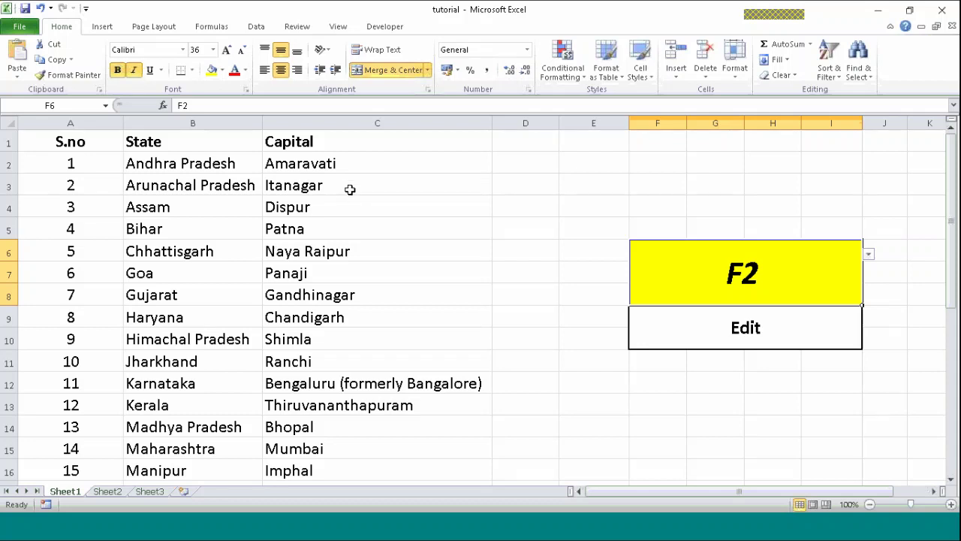
# Open the Itanagar cell C3 for in-cell editing, leave it, and reselect it
pyautogui.click(350, 189)
pyautogui.press('F2')
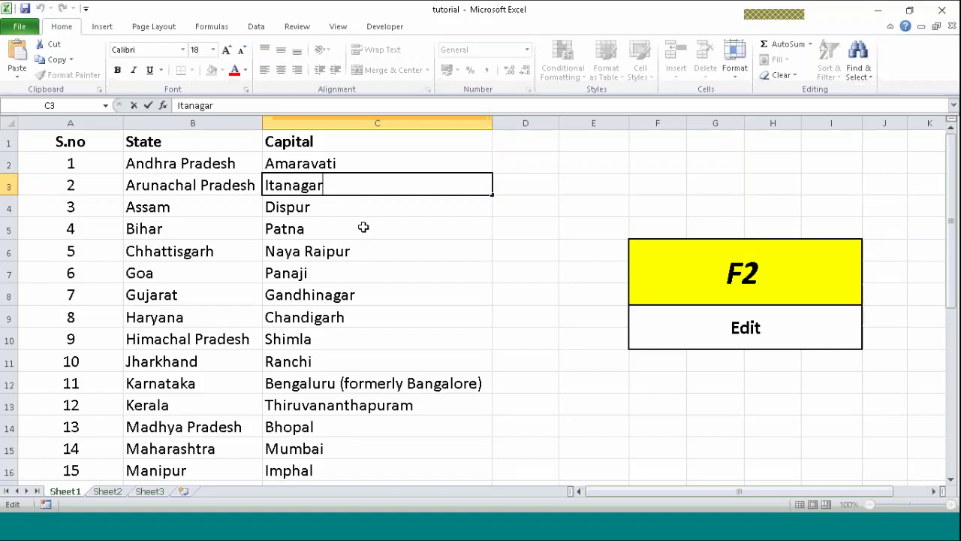
pyautogui.click(355, 243)
pyautogui.click(359, 187)
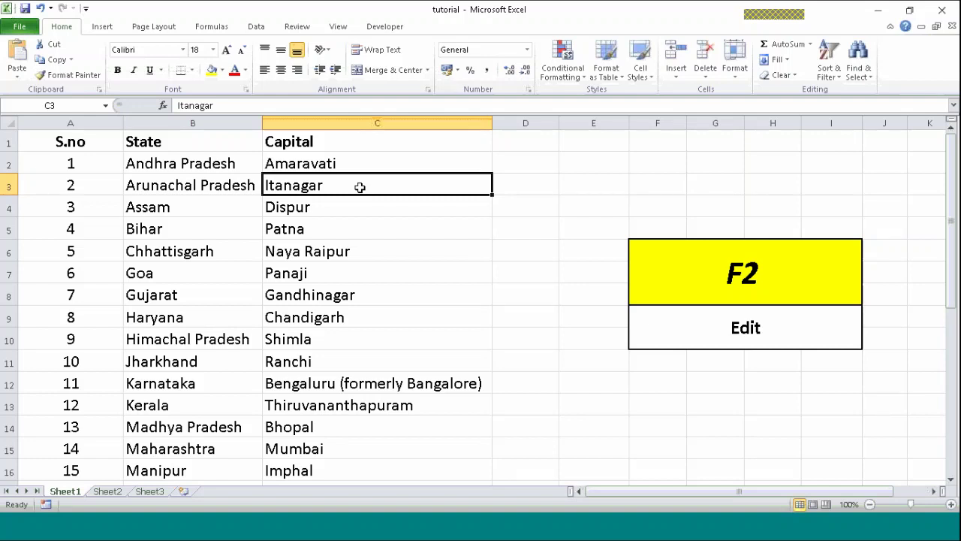
# Append "dfjkdfdkf" to the Itanagar entry in cell C3, and erase the added text again
pyautogui.press('F2')
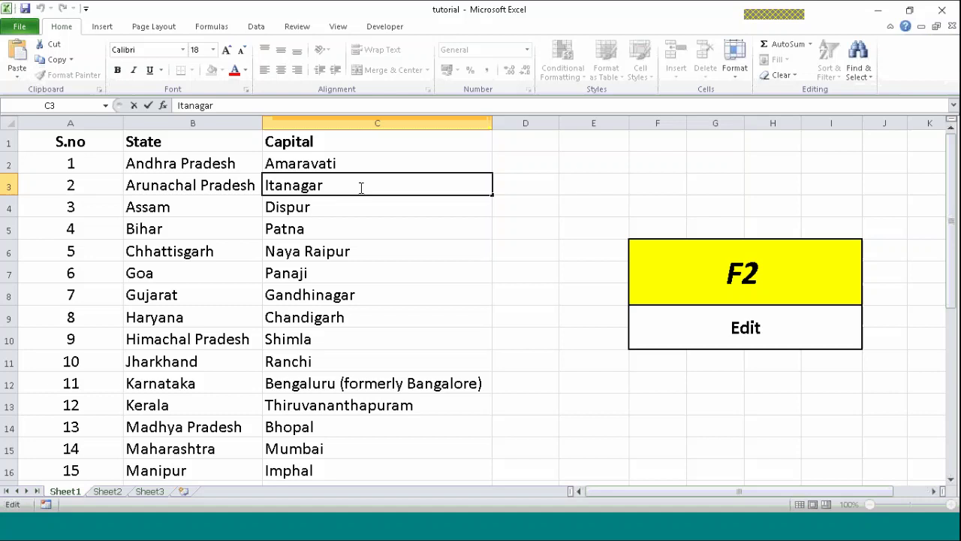
pyautogui.write('dfjkdfdkf')
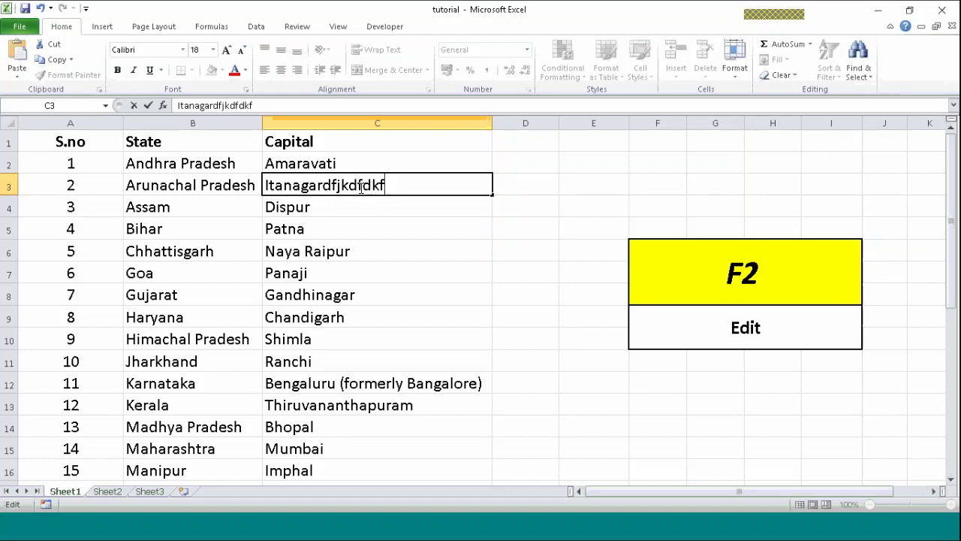
pyautogui.press('BackSpace')
pyautogui.press('BackSpace')
pyautogui.press('BackSpace')
pyautogui.press('BackSpace')
pyautogui.press('BackSpace')
pyautogui.press('BackSpace')
pyautogui.press('BackSpace')
pyautogui.press('BackSpace')
pyautogui.press('BackSpace')
# Set the yellow shortcut cell F6 to "Ctrl+1" from its list of entries
pyautogui.click(789, 289)
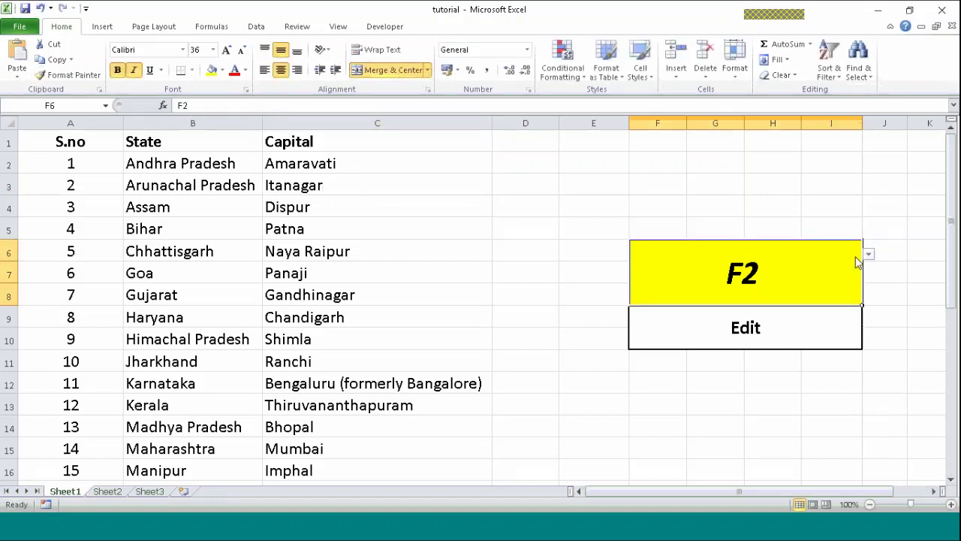
pyautogui.click(869, 254)
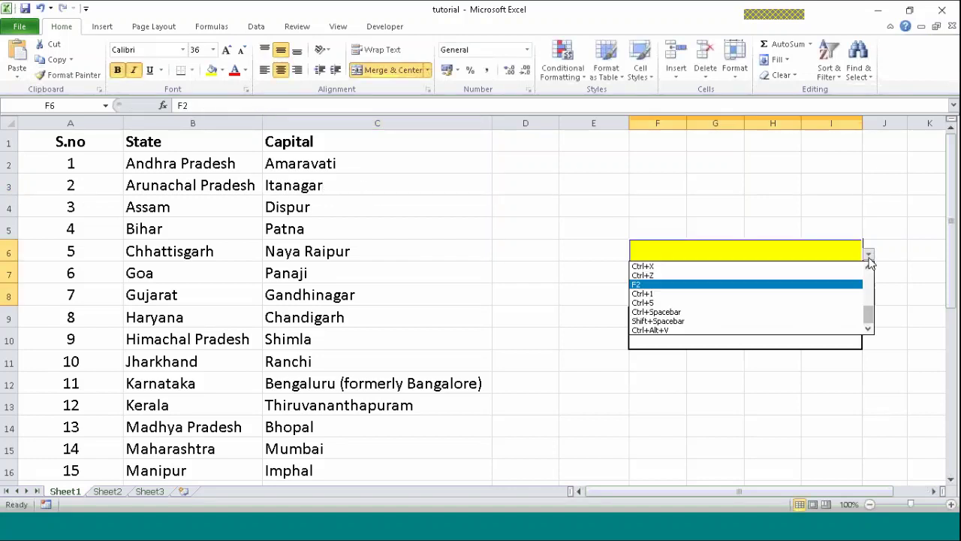
pyautogui.click(684, 295)
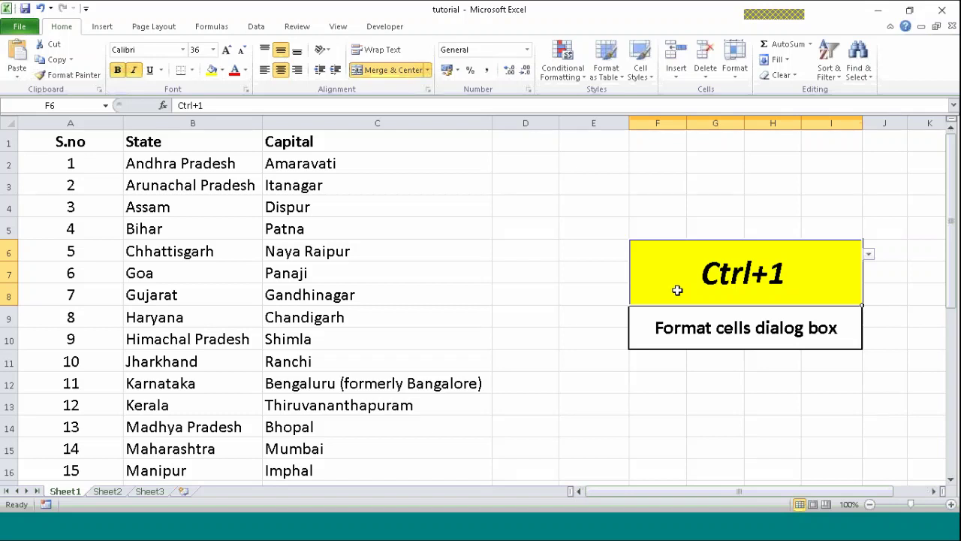
# Review the number format categories for the Amaravati cell C2 and apply Fraction with up to one digit
pyautogui.click(369, 167)
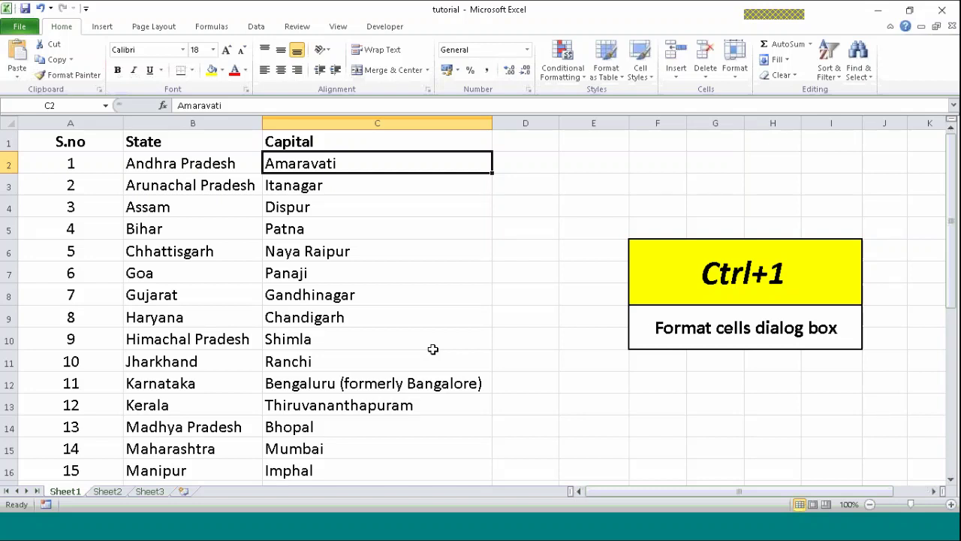
pyautogui.hotkey('ctrl', '1')
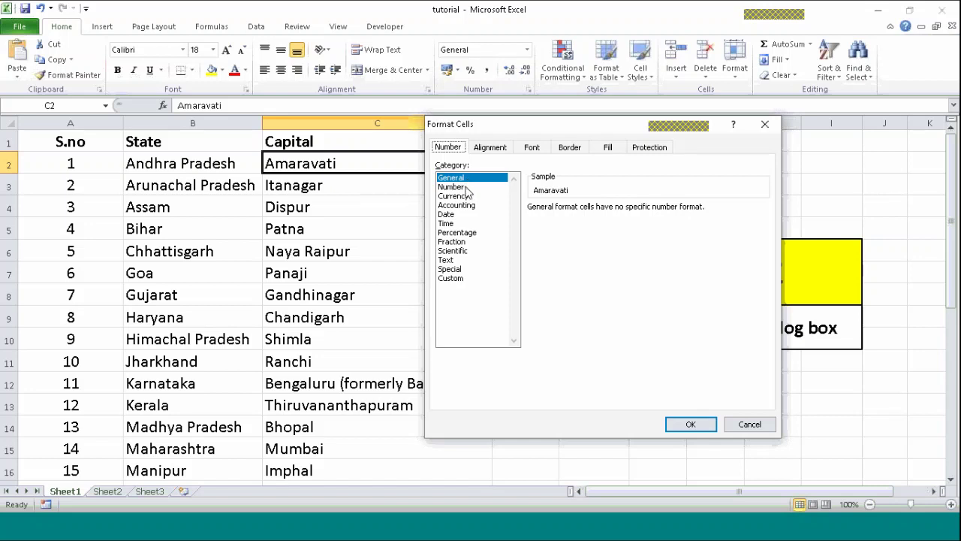
pyautogui.click(454, 187)
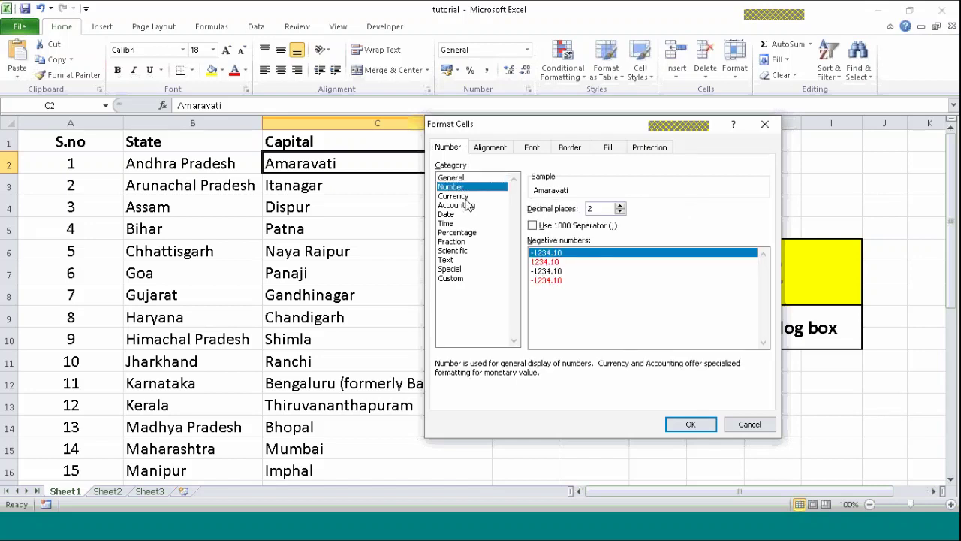
pyautogui.click(465, 196)
pyautogui.click(467, 211)
pyautogui.click(466, 214)
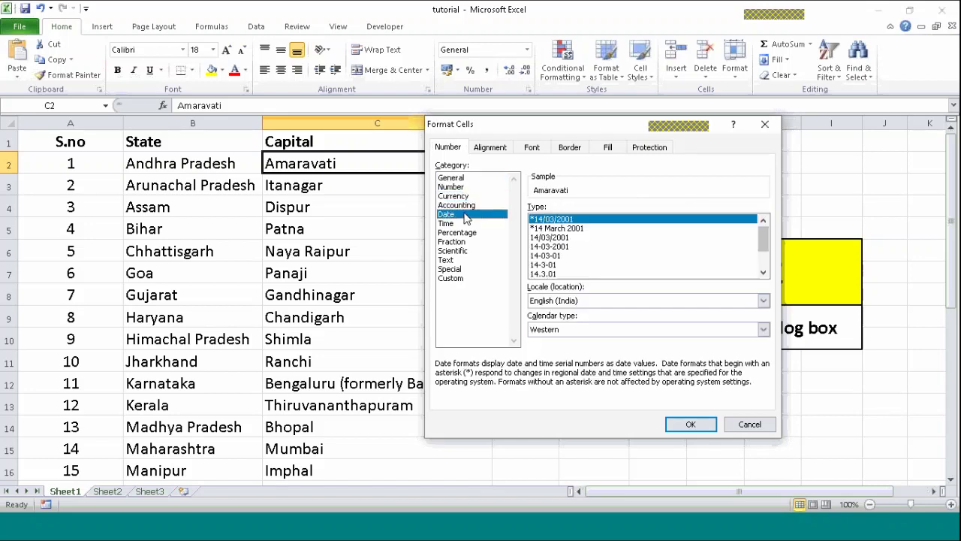
pyautogui.click(464, 223)
pyautogui.click(464, 232)
pyautogui.click(462, 242)
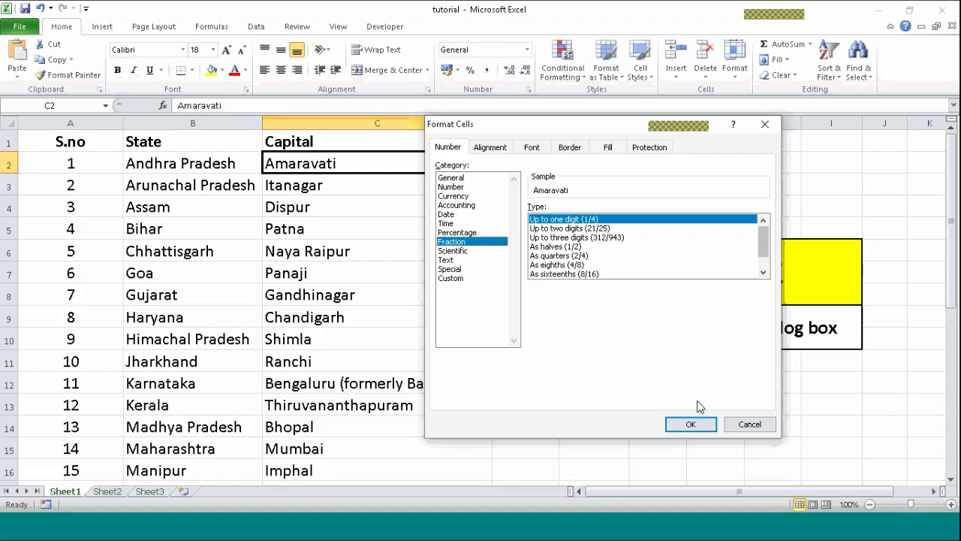
pyautogui.click(695, 425)
# Change the yellow shortcut cell F6 to the "Ctrl+5" entry
pyautogui.click(819, 295)
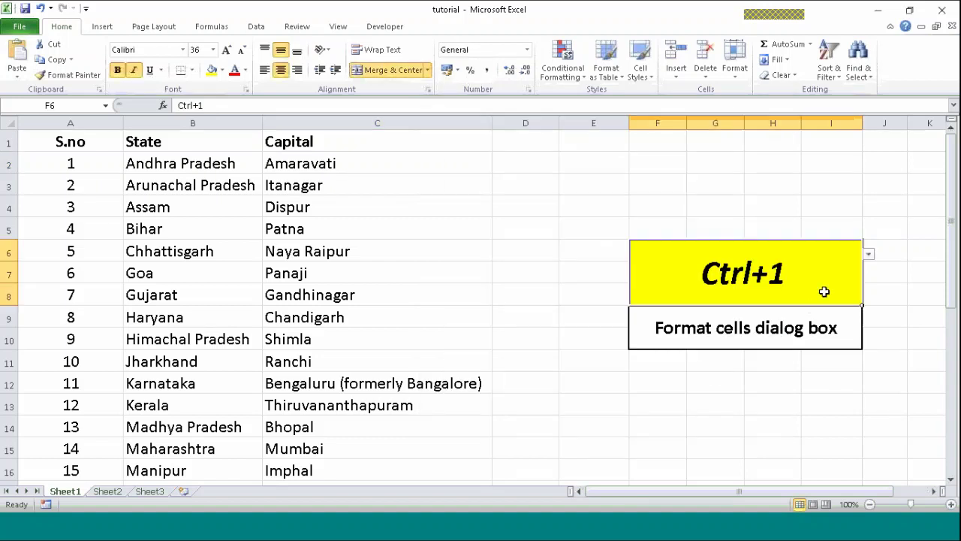
pyautogui.click(869, 253)
pyautogui.click(709, 304)
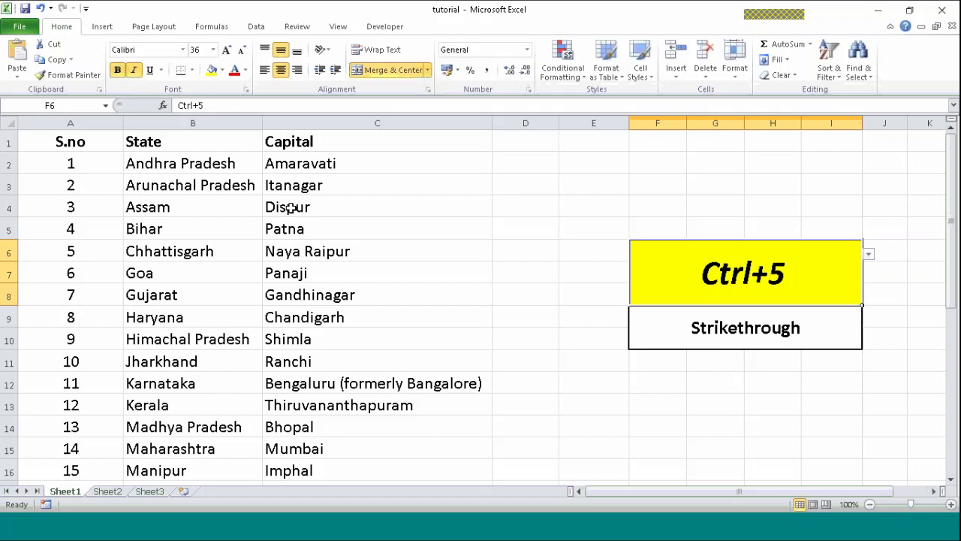
# Apply strikethrough to the Dispur entry in cell C4
pyautogui.click(290, 208)
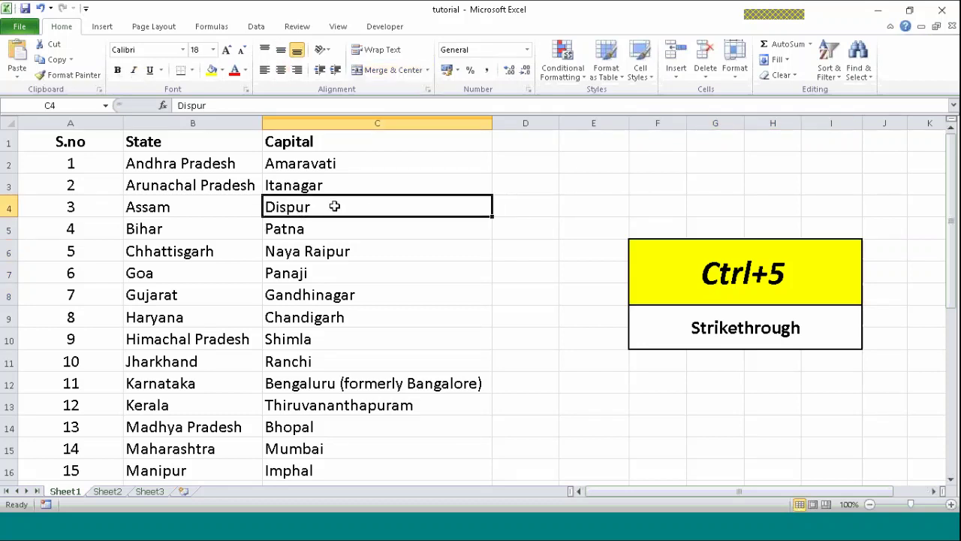
pyautogui.press('Right')
pyautogui.press('Right')
pyautogui.press('Right')
pyautogui.press('Down')
pyautogui.press('Down')
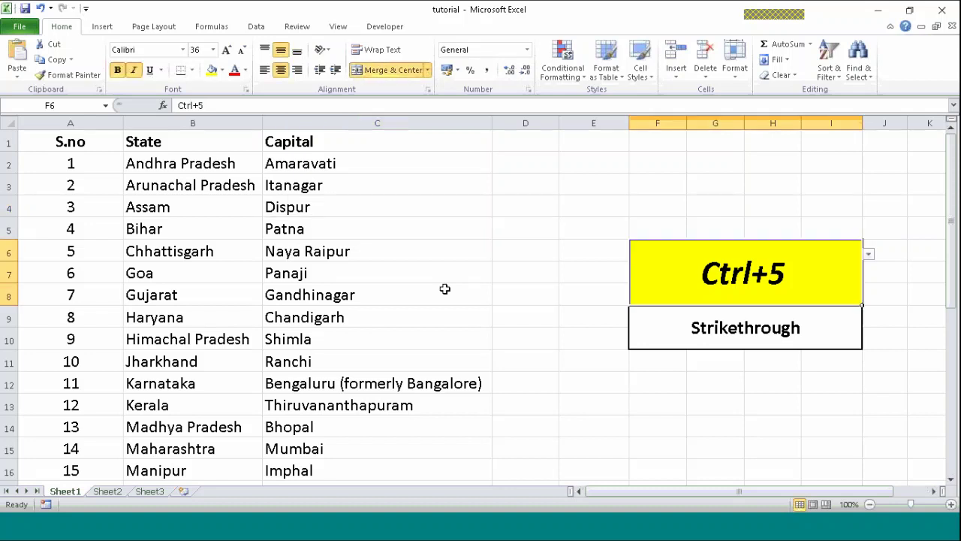
pyautogui.click(335, 208)
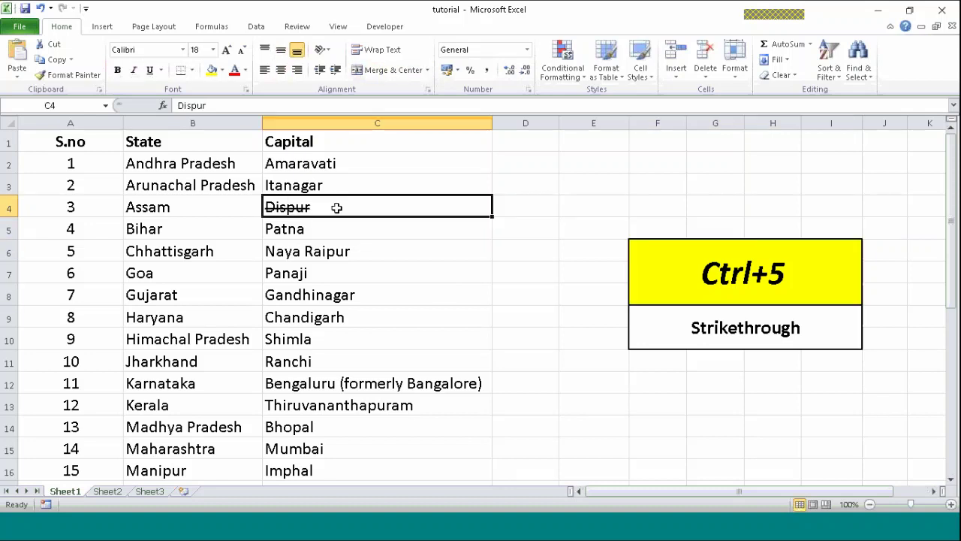
pyautogui.hotkey('ctrl', '5')
# Remove the strikethrough from the Dispur entry in cell C4
pyautogui.click(319, 234)
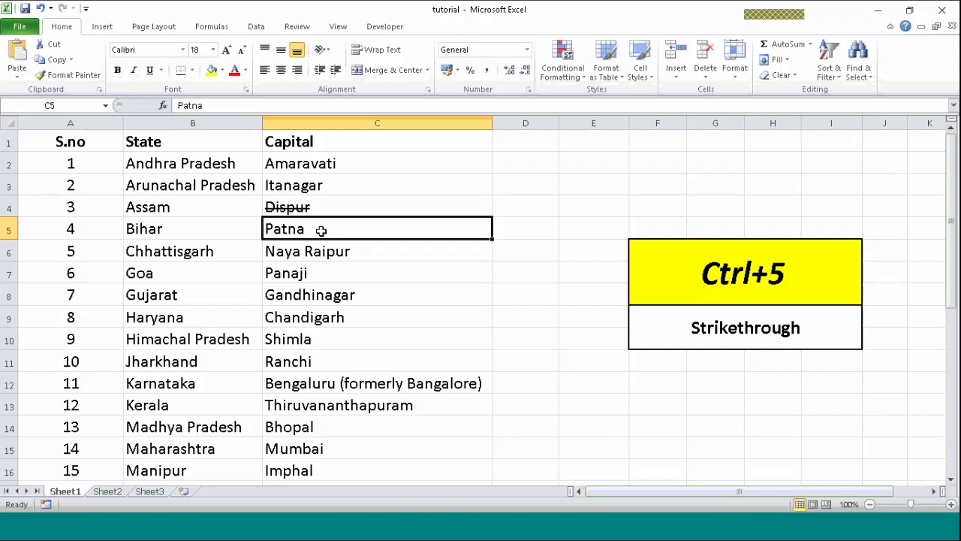
pyautogui.click(331, 206)
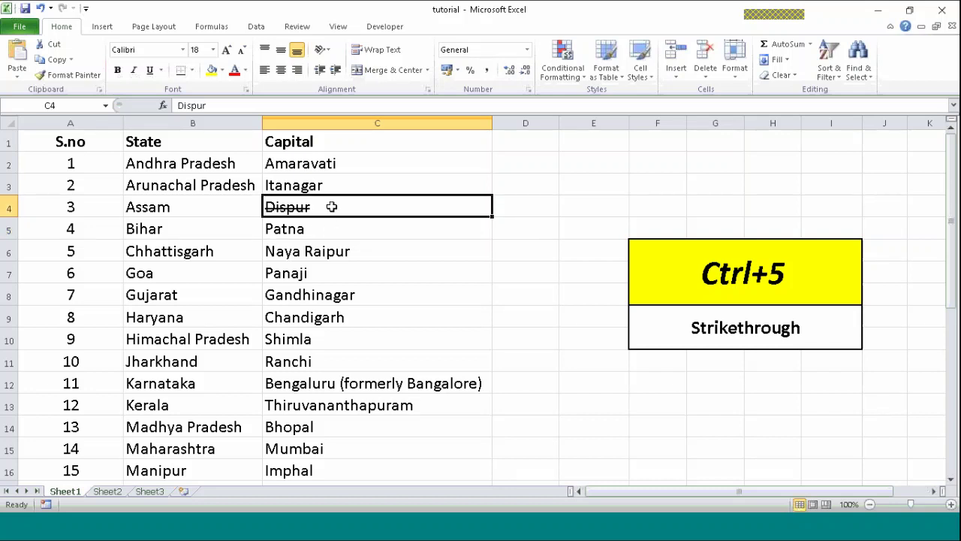
pyautogui.hotkey('ctrl', '5')
# Switch the yellow shortcut cell F6 to the "Ctrl+Spacebar" entry
pyautogui.click(815, 280)
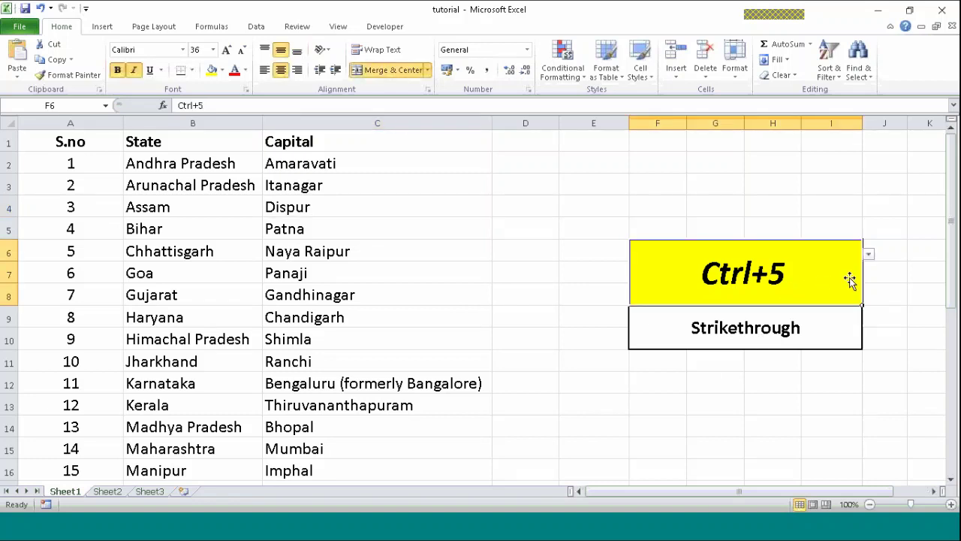
pyautogui.click(869, 256)
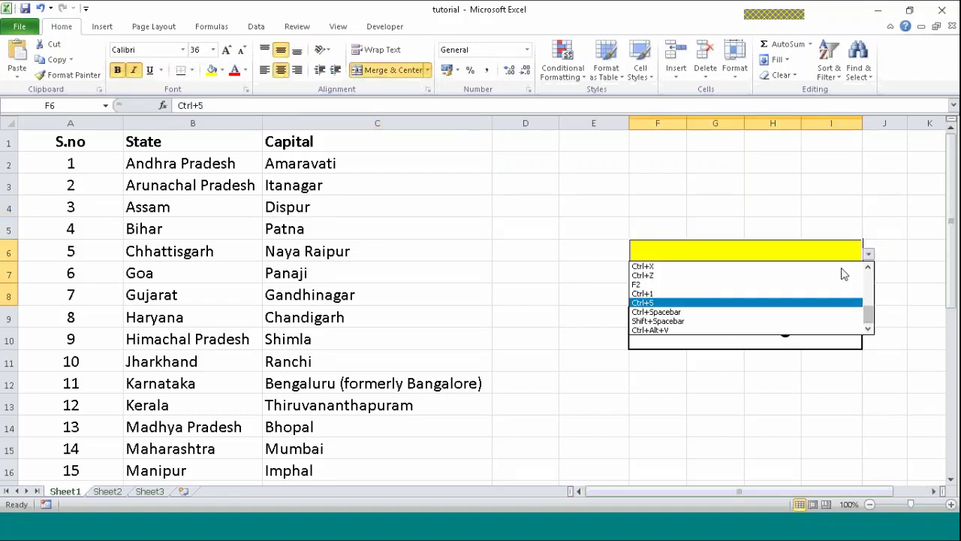
pyautogui.click(682, 310)
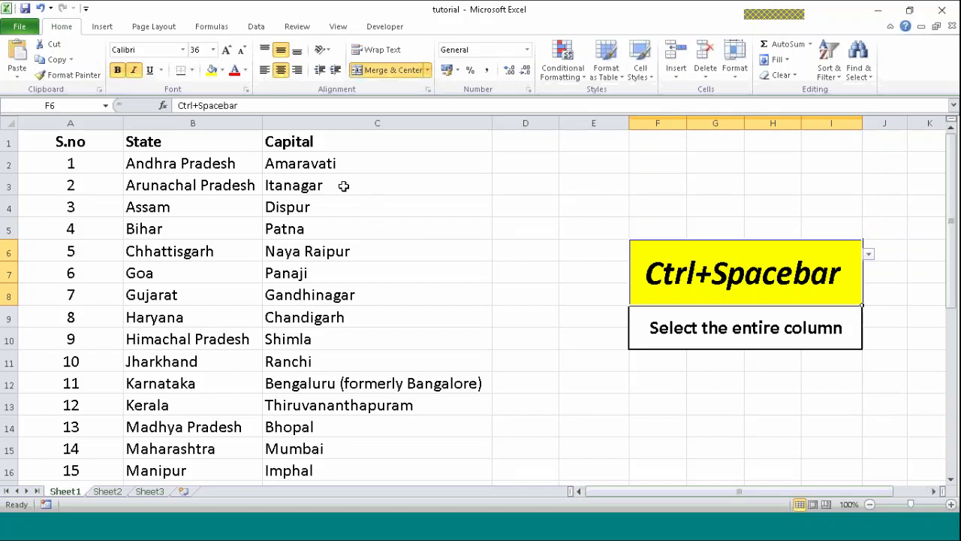
# Select the entire Capital column from cell C8, inspect how far the selection extends, and return to its header cell C1
pyautogui.click(338, 294)
pyautogui.hotkey('ctrl', 'space')
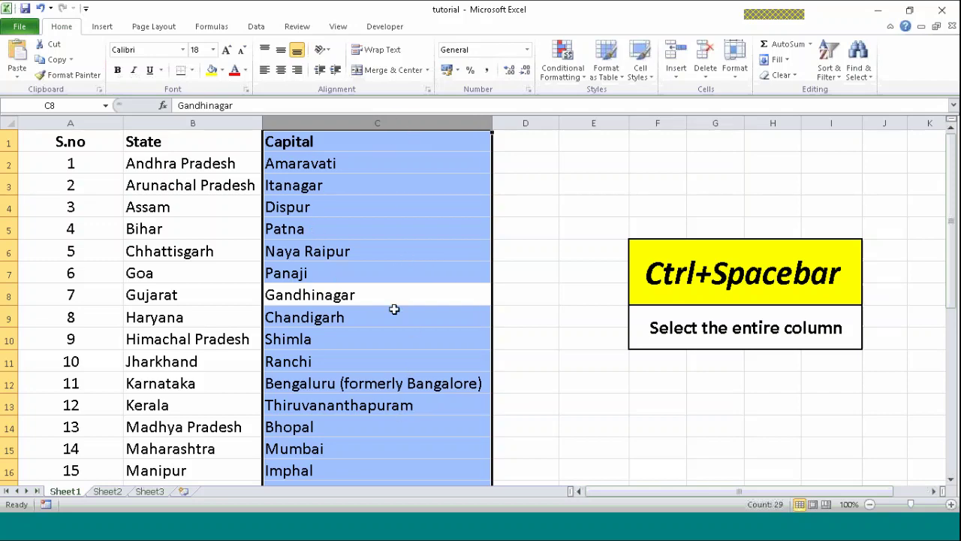
pyautogui.scroll(-20, 393, 328)
pyautogui.scroll(-20, 393, 331)
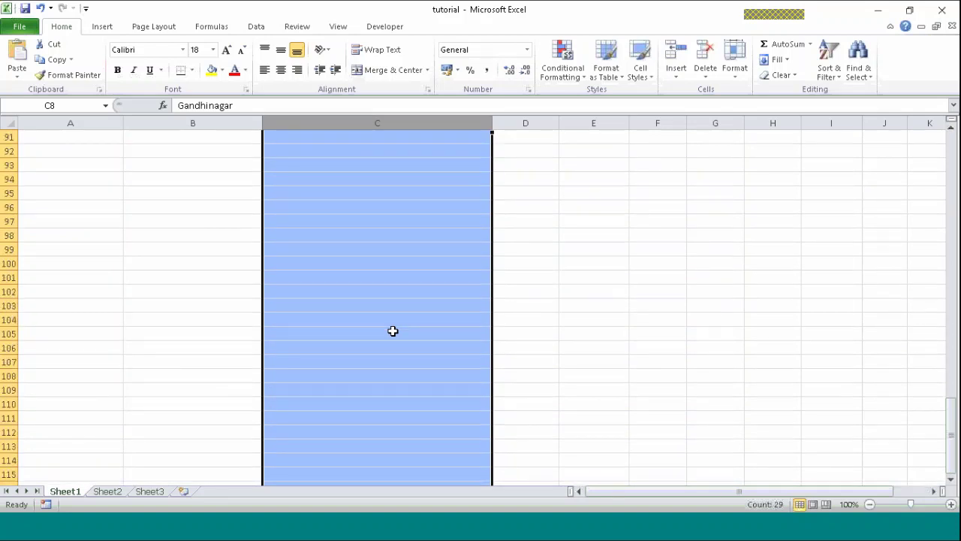
pyautogui.scroll(-20, 393, 331)
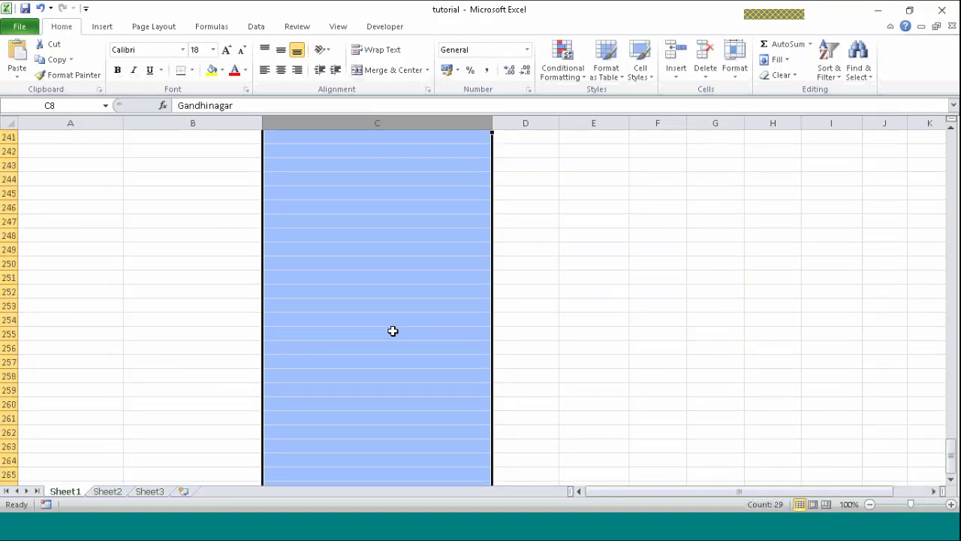
pyautogui.scroll(20, 393, 331)
pyautogui.scroll(19, 393, 331)
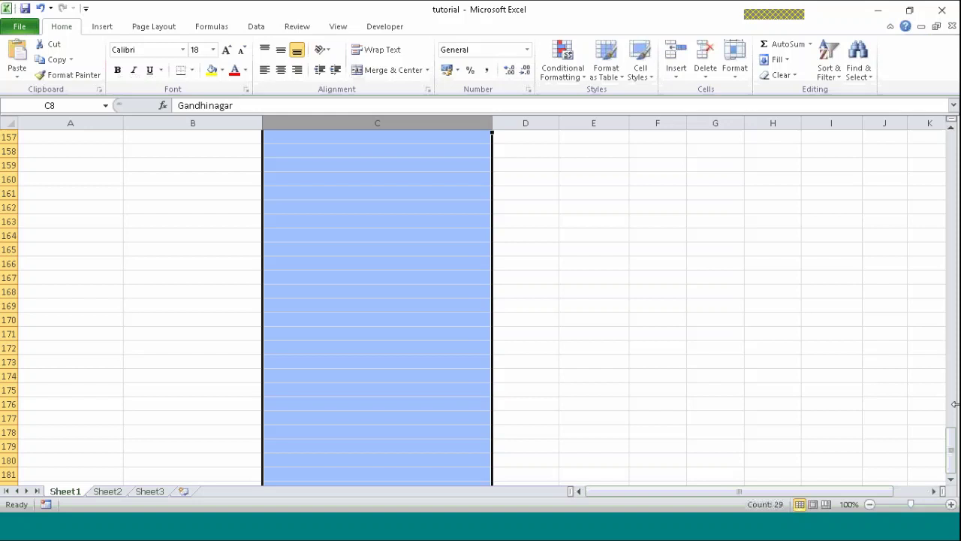
pyautogui.hotkey('ctrl', 'Up')
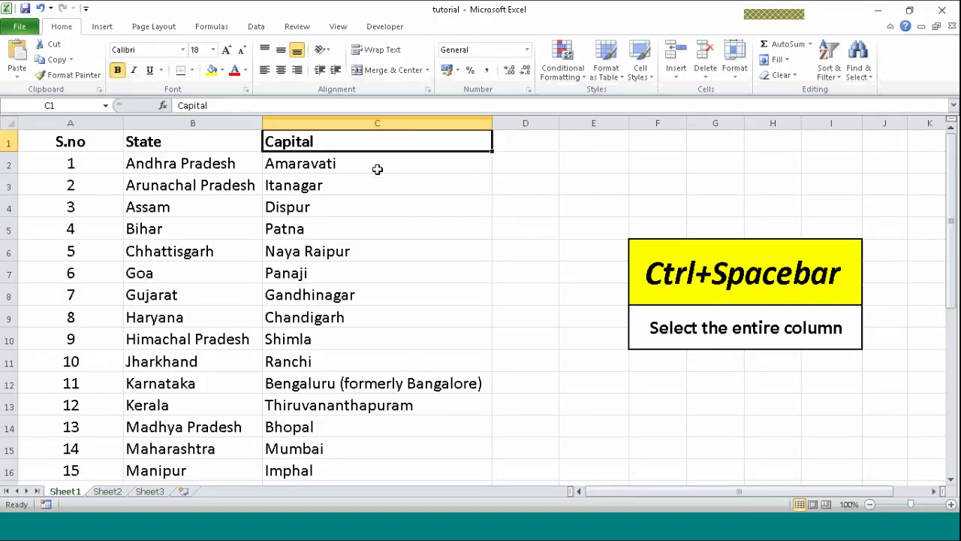
# Set the yellow shortcut cell F6 to the "Shift+Spacebar" entry
pyautogui.click(691, 261)
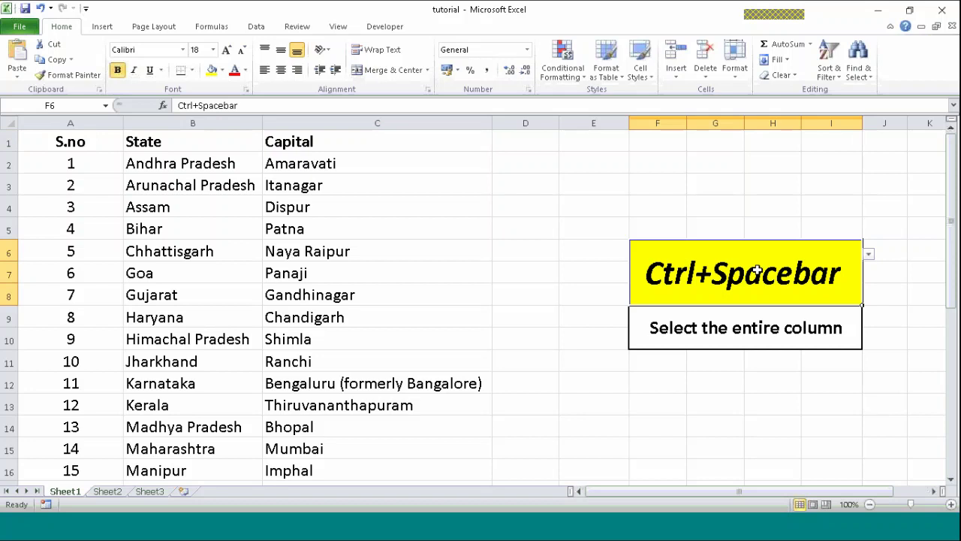
pyautogui.click(869, 258)
pyautogui.click(736, 321)
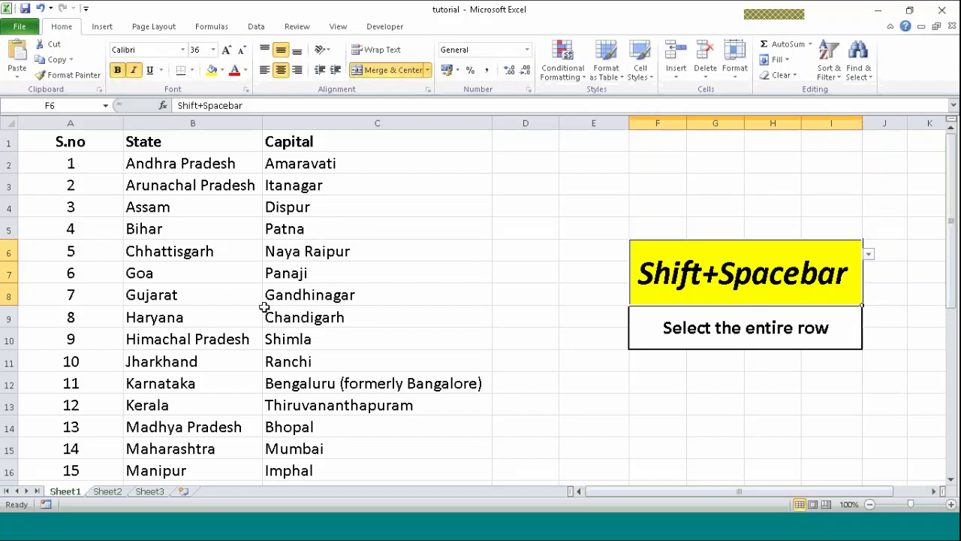
# Select the entire row 5 from the Bihar cell, inspect how far the selection extends across the columns, and return to the table
pyautogui.click(162, 233)
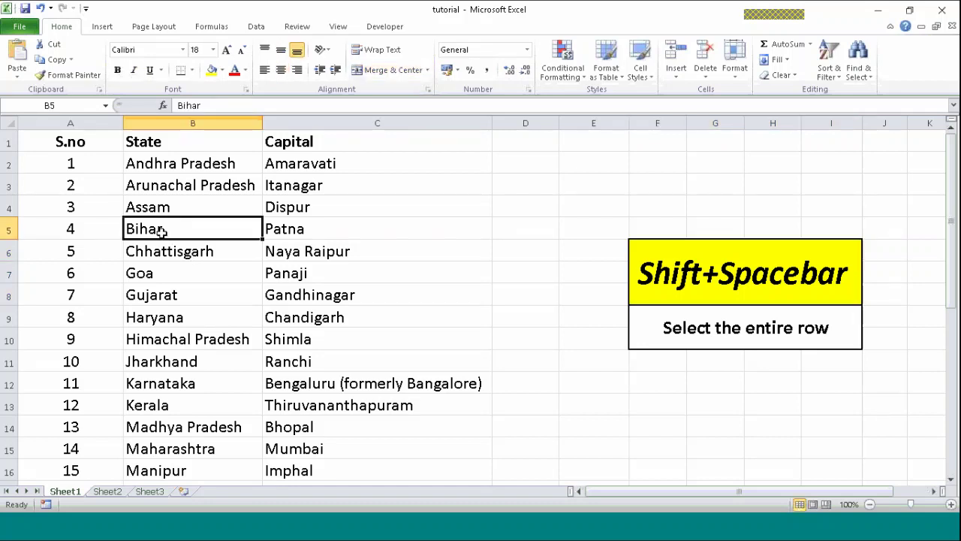
pyautogui.hotkey('shift', 'space')
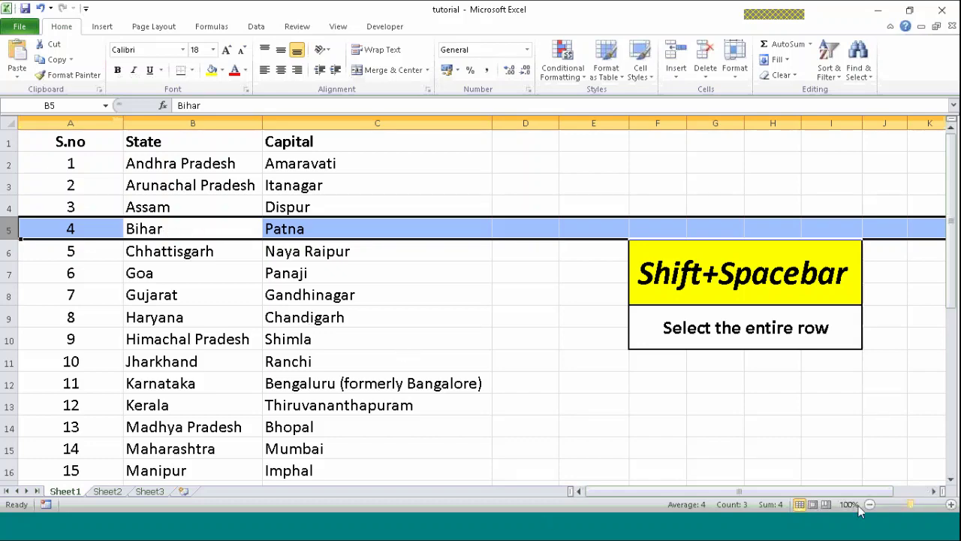
pyautogui.click(935, 491)
pyautogui.click(935, 491)
pyautogui.click(935, 491)
pyautogui.click(935, 491)
pyautogui.click(935, 491)
pyautogui.click(935, 491)
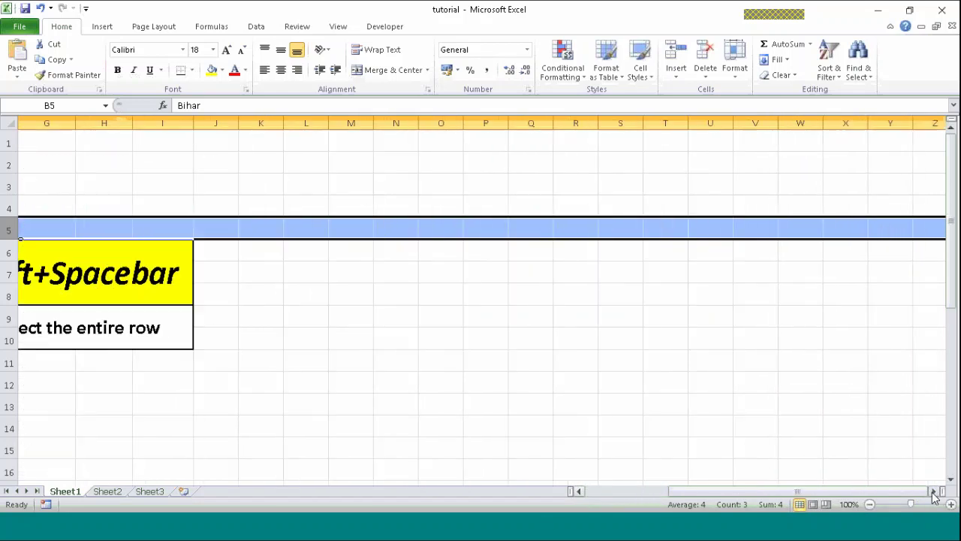
pyautogui.click(934, 491)
pyautogui.click(934, 491)
pyautogui.click(934, 491)
pyautogui.click(934, 491)
pyautogui.click(934, 491)
pyautogui.click(934, 491)
pyautogui.click(934, 491)
pyautogui.click(934, 491)
pyautogui.click(934, 491)
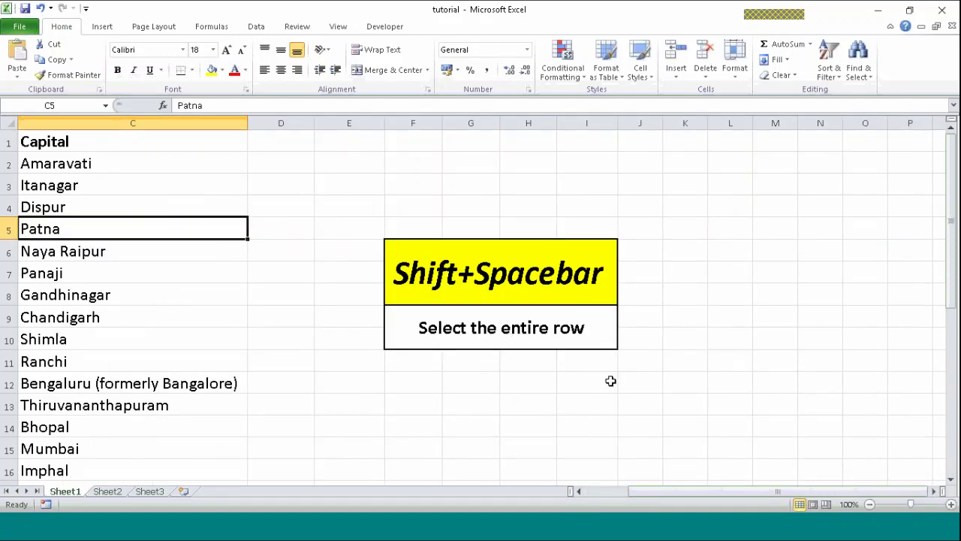
pyautogui.moveTo(661, 493); pyautogui.dragTo(598, 493)
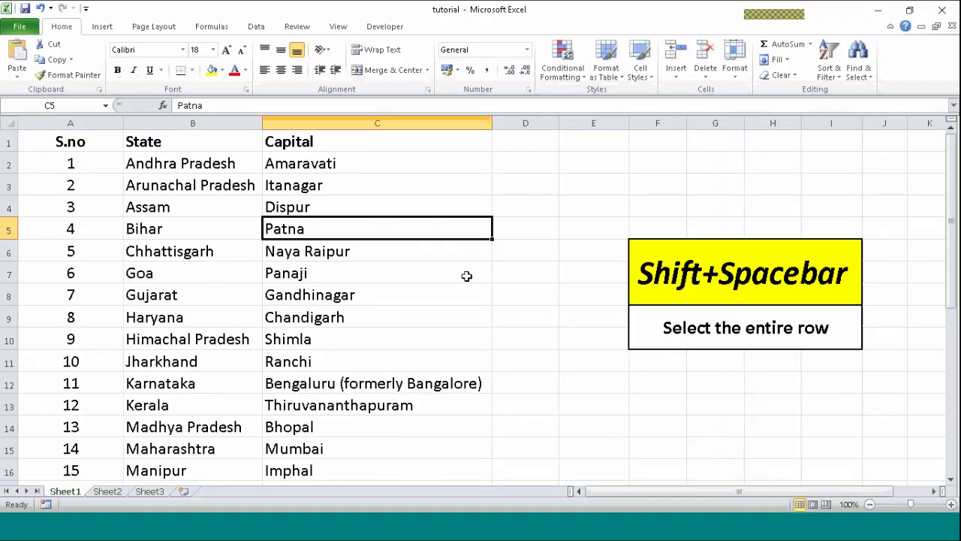
# Set the yellow shortcut cell F6 to the "Ctrl+R" entry
pyautogui.click(813, 274)
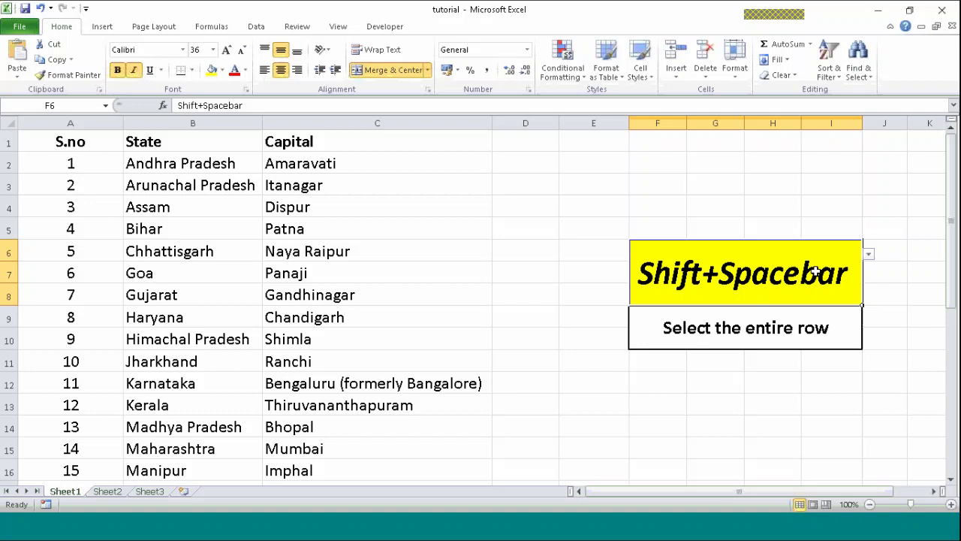
pyautogui.click(869, 253)
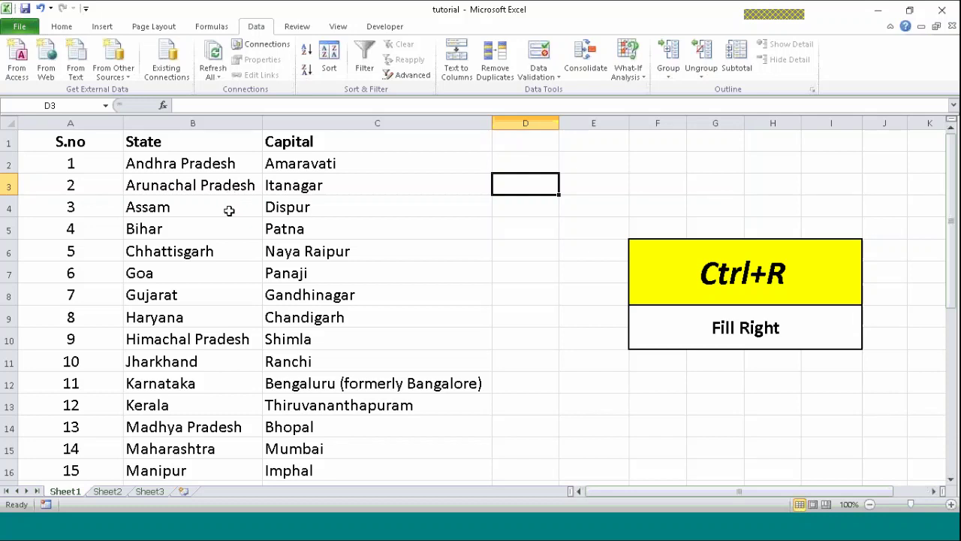
# Fill cell D3 from the Itanagar cell beside it using Fill Right, and clear the copied value again
pyautogui.click(228, 211)
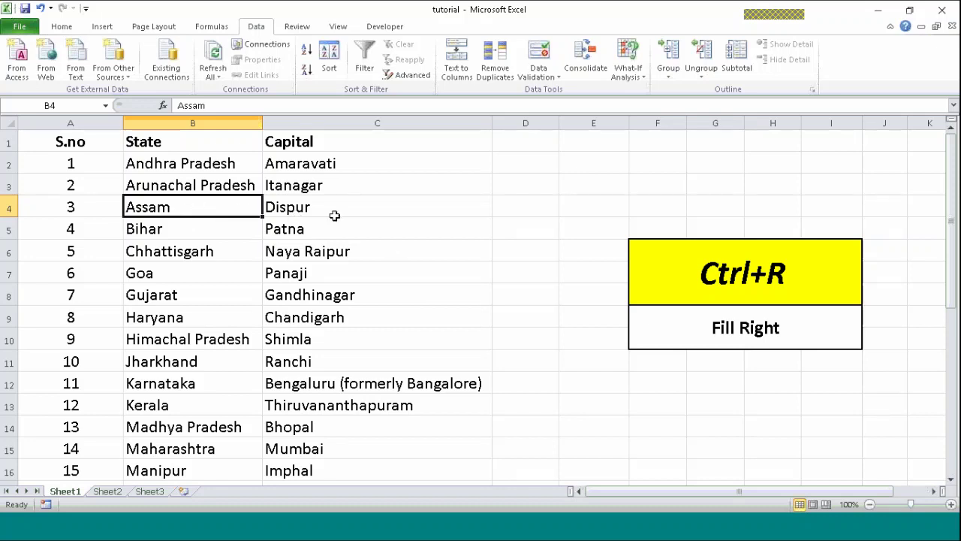
pyautogui.click(523, 189)
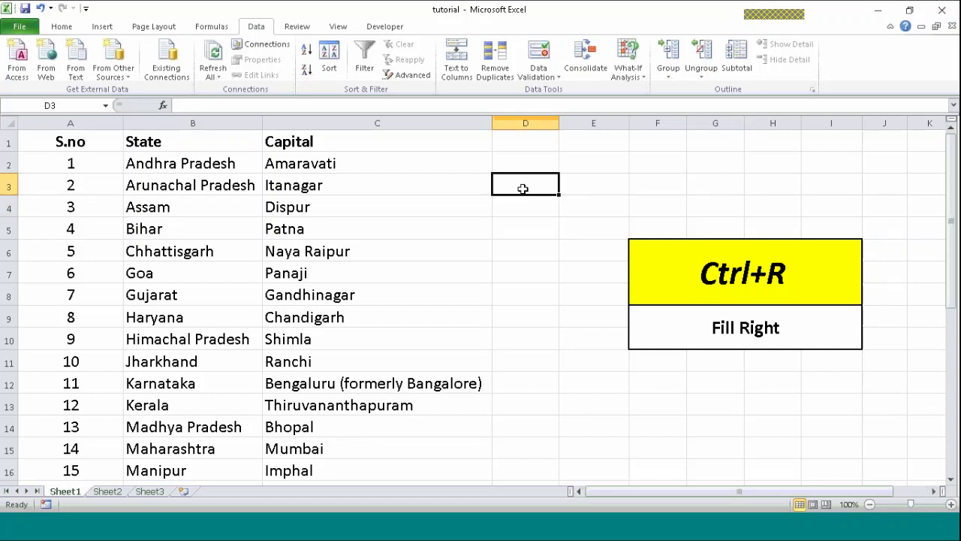
pyautogui.hotkey('ctrl', 'r')
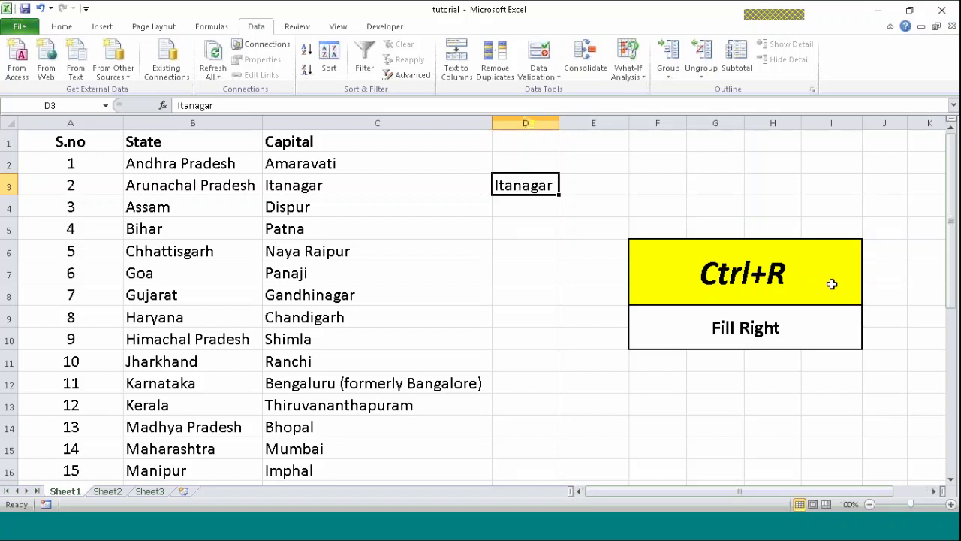
pyautogui.press('Delete')
# Switch the yellow shortcut cell F6 to the "Ctrl+9" entry
pyautogui.click(794, 263)
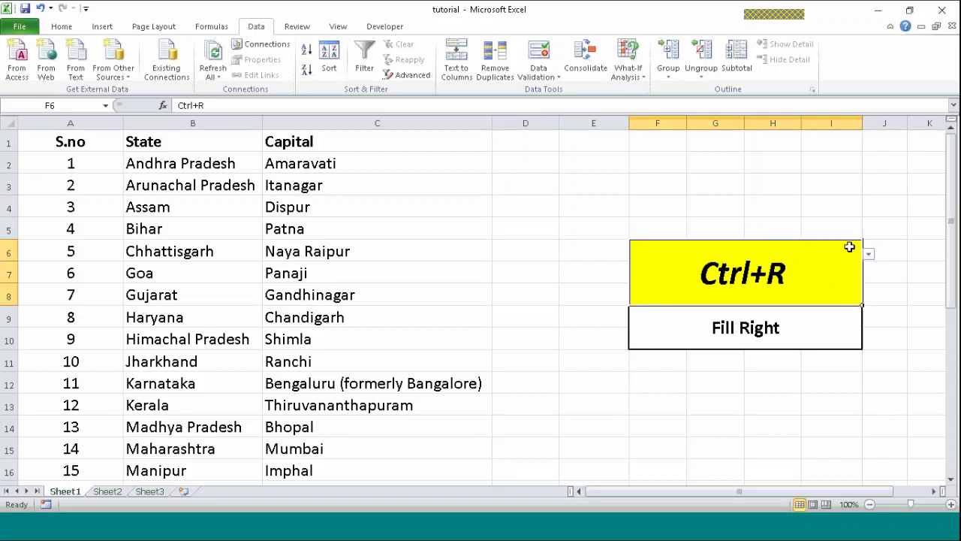
pyautogui.click(869, 256)
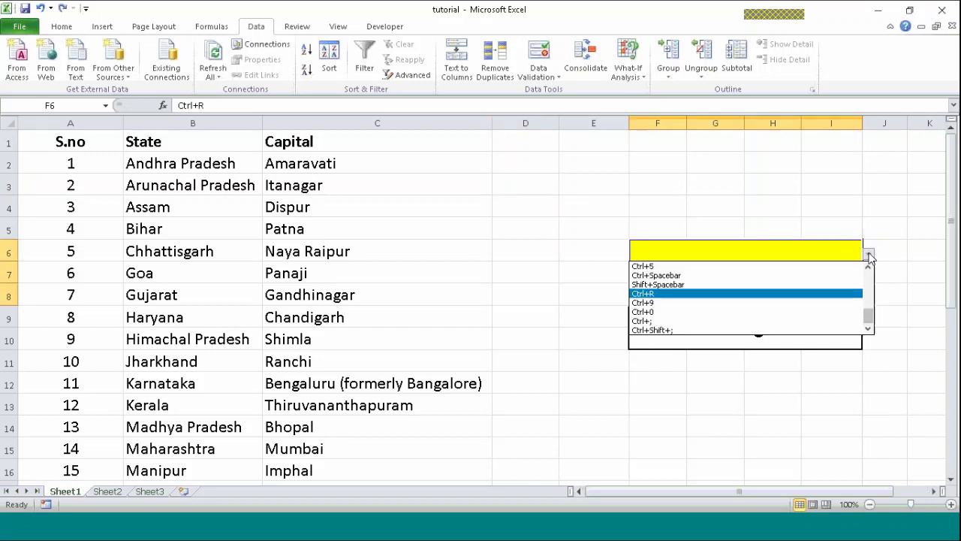
pyautogui.click(688, 302)
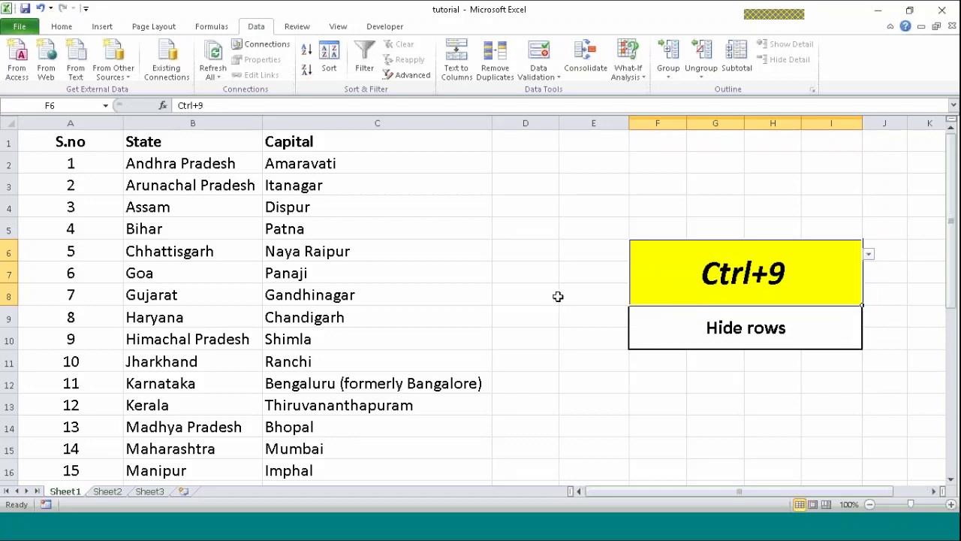
# Hide rows 2 to 4 by way of the serial number cells A2, A3 and A4, and inspect the remaining rows
pyautogui.scroll(-3, 101, 296)
pyautogui.scroll(3, 101, 296)
pyautogui.click(46, 189)
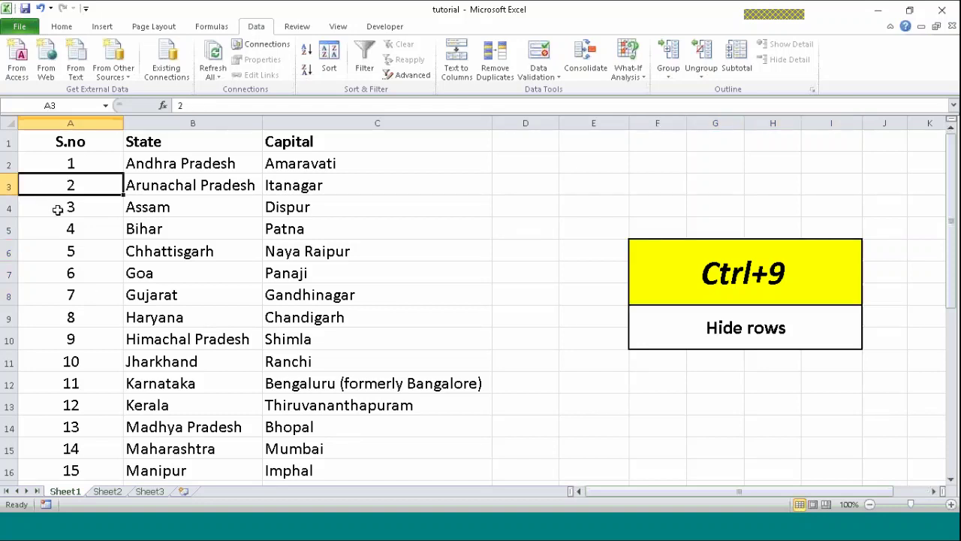
pyautogui.click(68, 164)
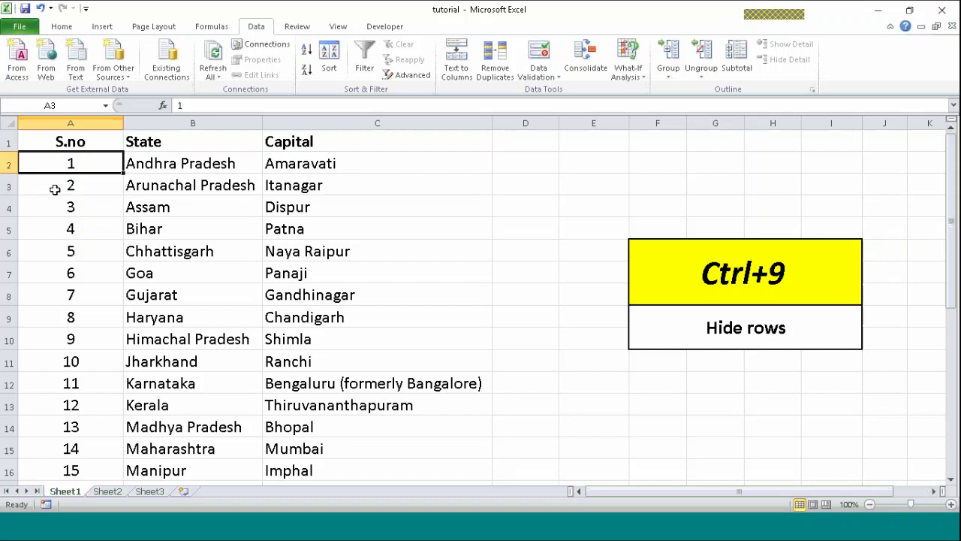
pyautogui.keyDown('ctrl'); pyautogui.click(54, 189); pyautogui.keyUp('ctrl')
pyautogui.keyDown('ctrl'); pyautogui.click(49, 202); pyautogui.keyUp('ctrl')
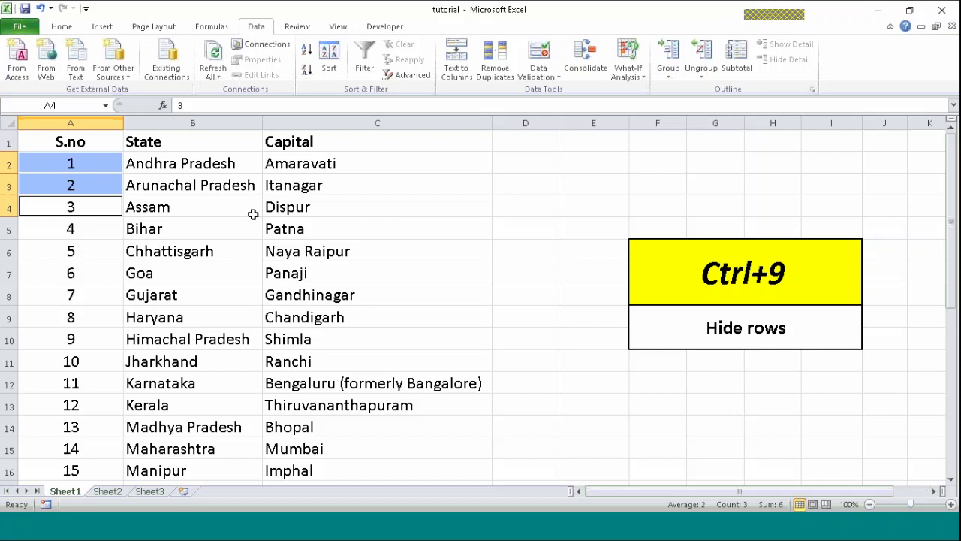
pyautogui.hotkey('ctrl', '9')
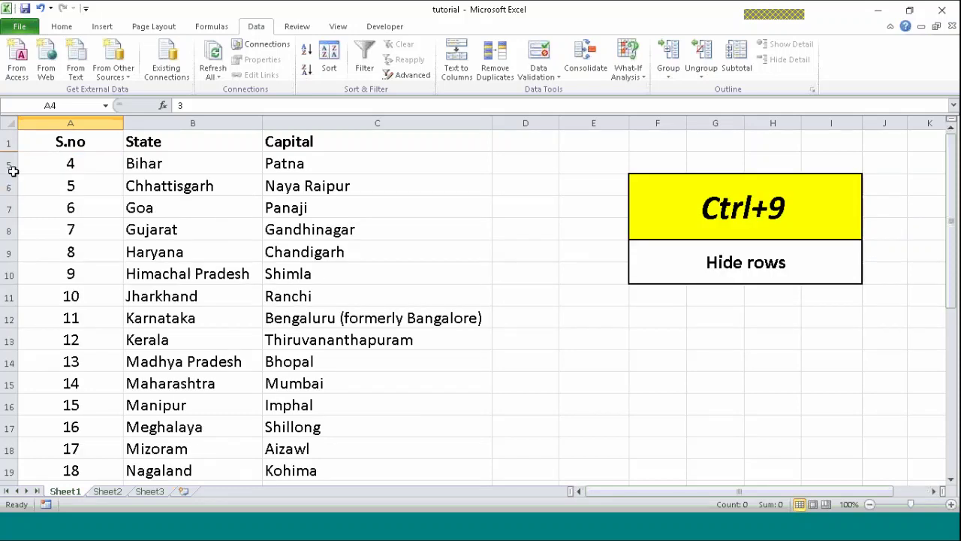
pyautogui.scroll(-1, 83, 169)
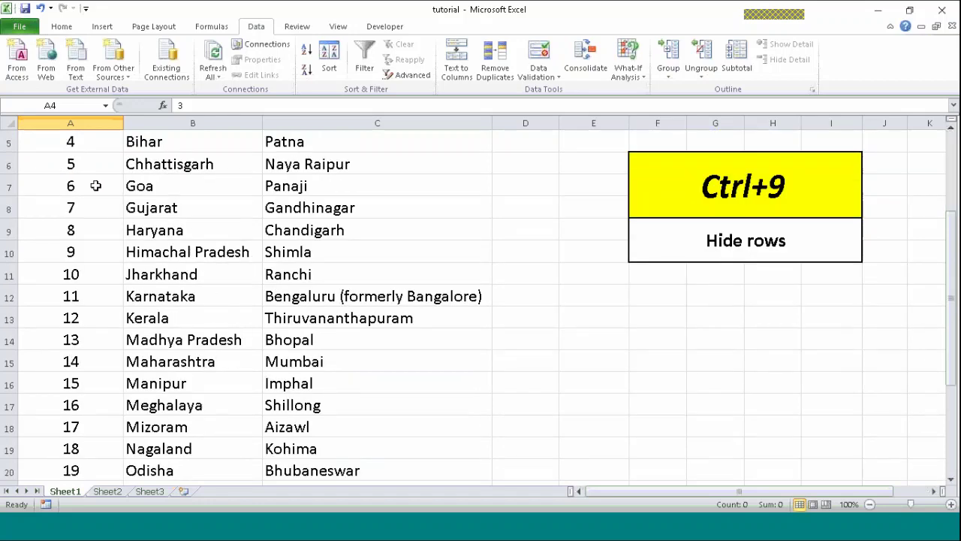
pyautogui.scroll(1, 9, 156)
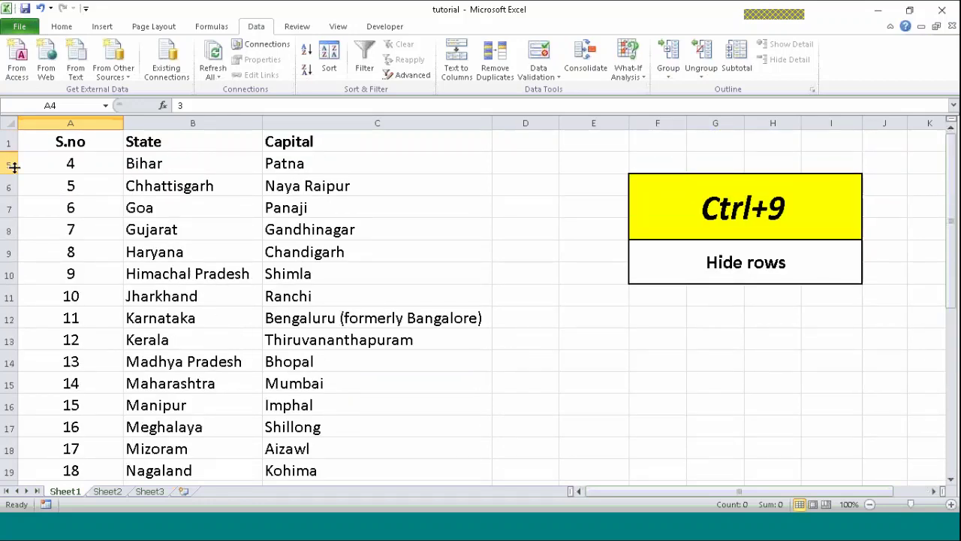
pyautogui.scroll(-5, 73, 259)
pyautogui.hotkey('alt', '=')
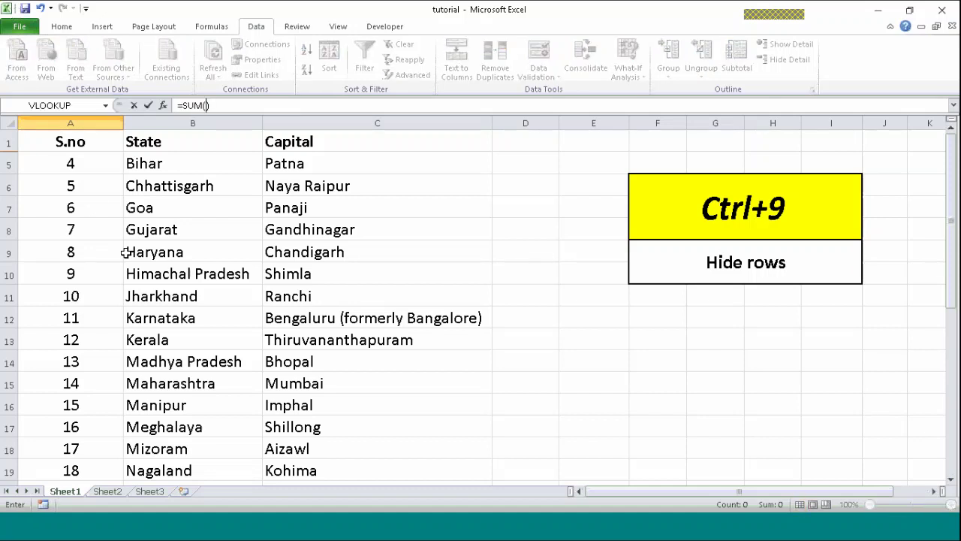
pyautogui.press('super+plus')
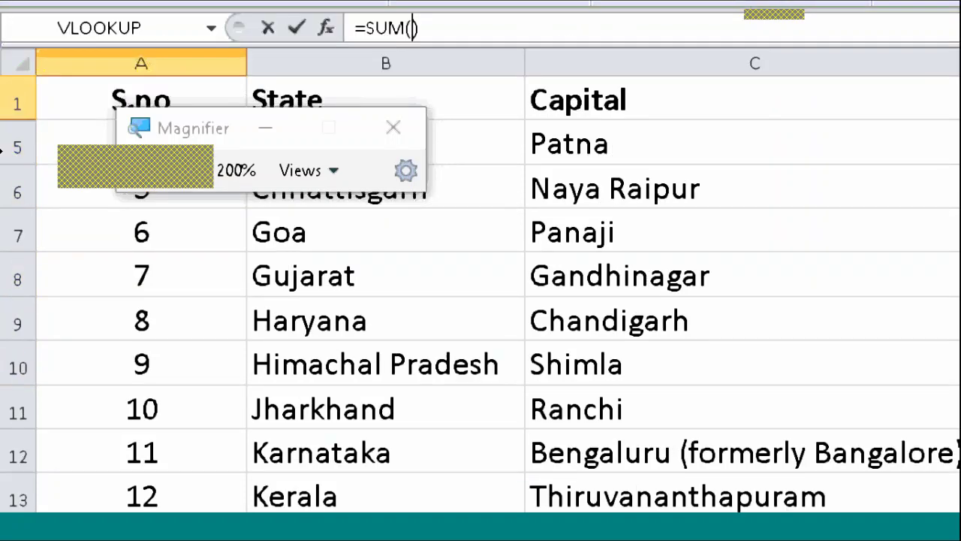
pyautogui.click(192, 160)
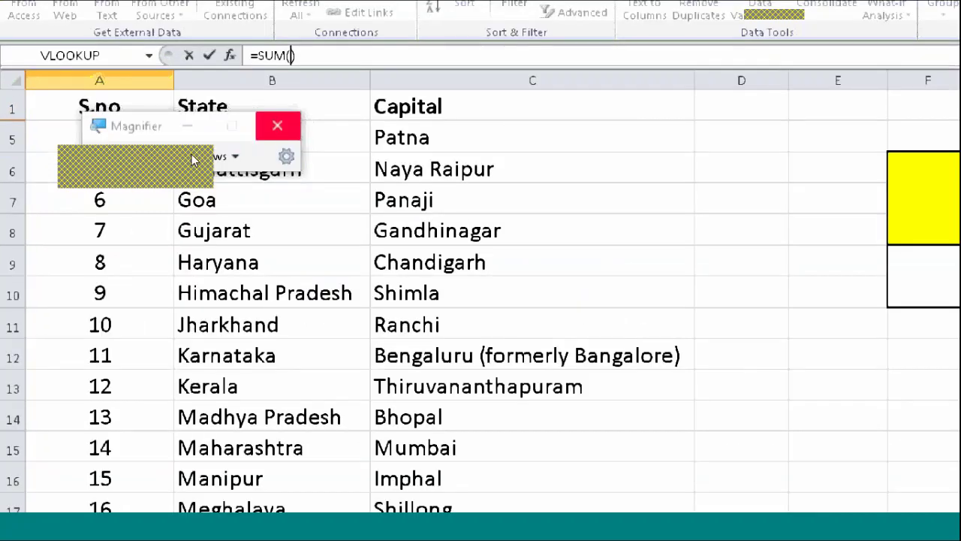
pyautogui.click(192, 160)
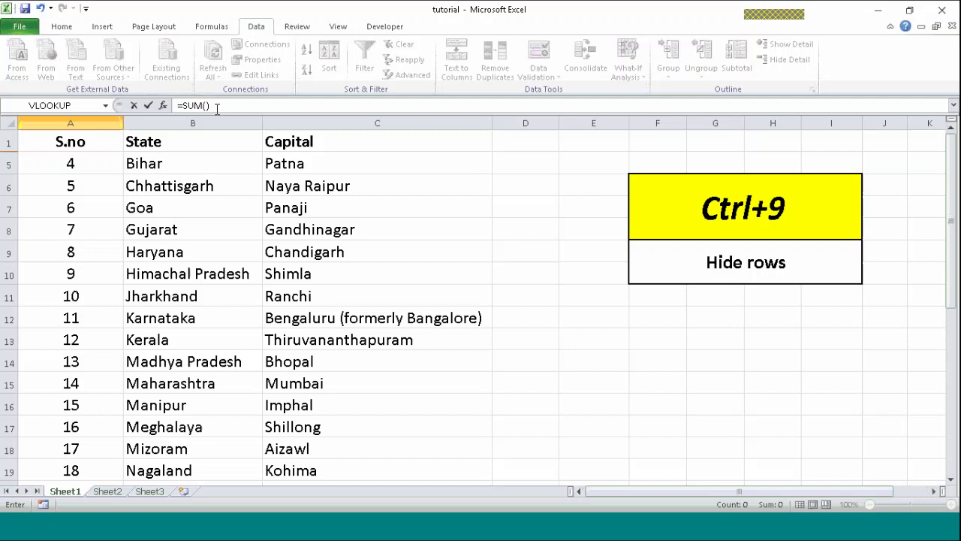
pyautogui.click(217, 108)
pyautogui.press('BackSpace')
pyautogui.press('BackSpace')
pyautogui.press('BackSpace')
pyautogui.press('BackSpace')
pyautogui.press('BackSpace')
pyautogui.press('BackSpace')
pyautogui.press('Return')
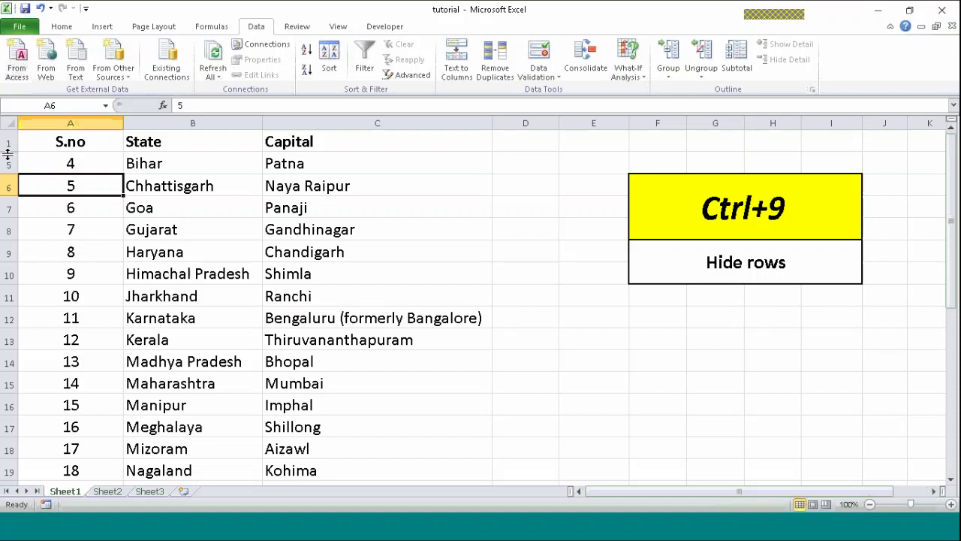
# Unhide rows 2 to 4 at the row boundary below the header row, and restore the serial number 1 in cell A2
pyautogui.doubleClick(7, 154)
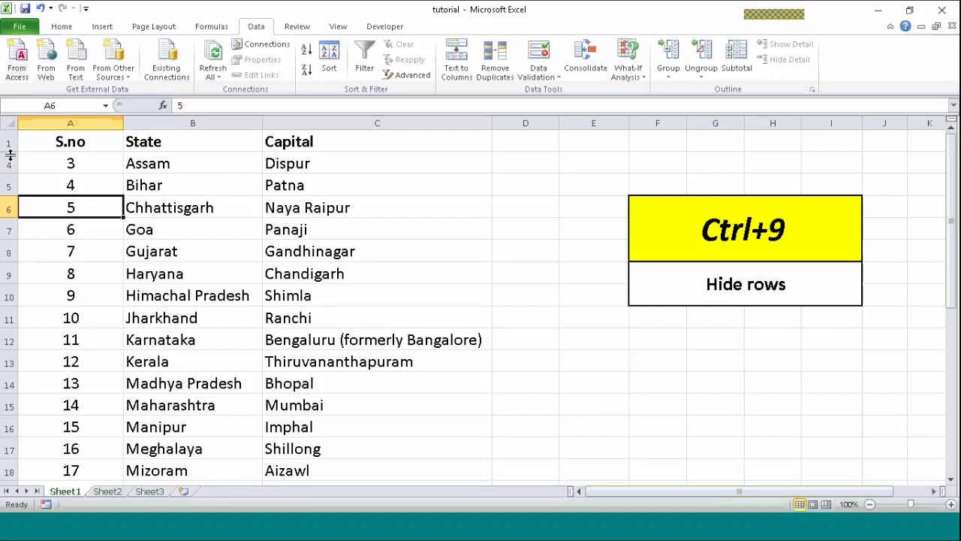
pyautogui.scroll(-1, 8, 154)
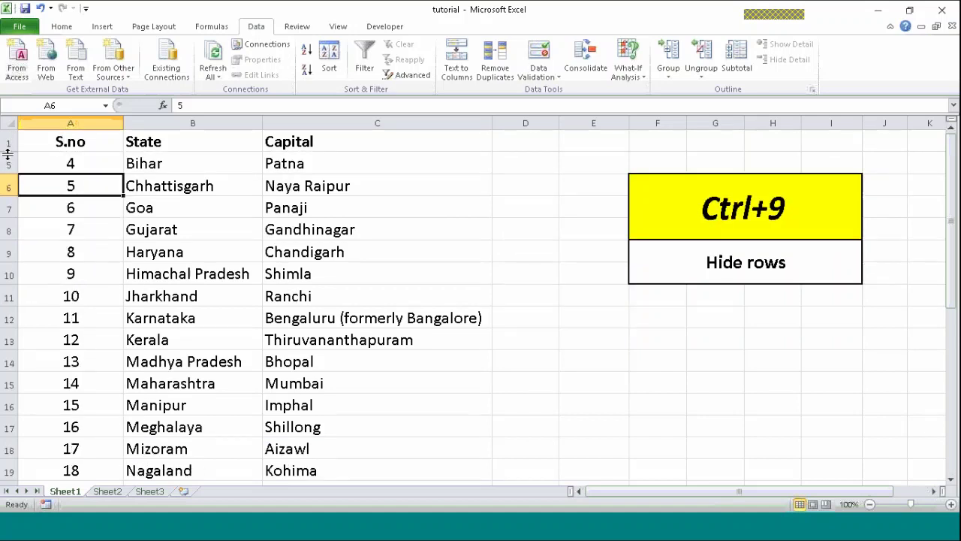
pyautogui.scroll(1, 9, 155)
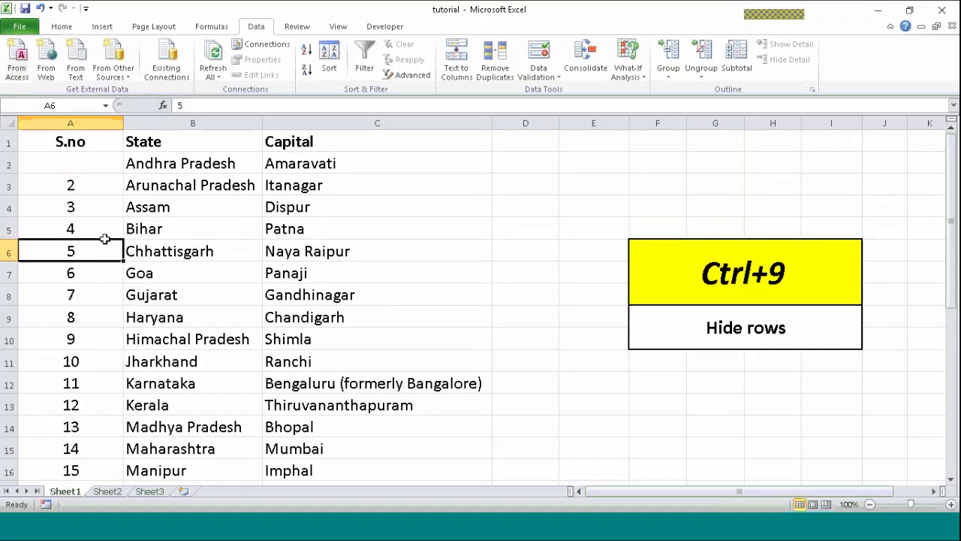
pyautogui.click(87, 166)
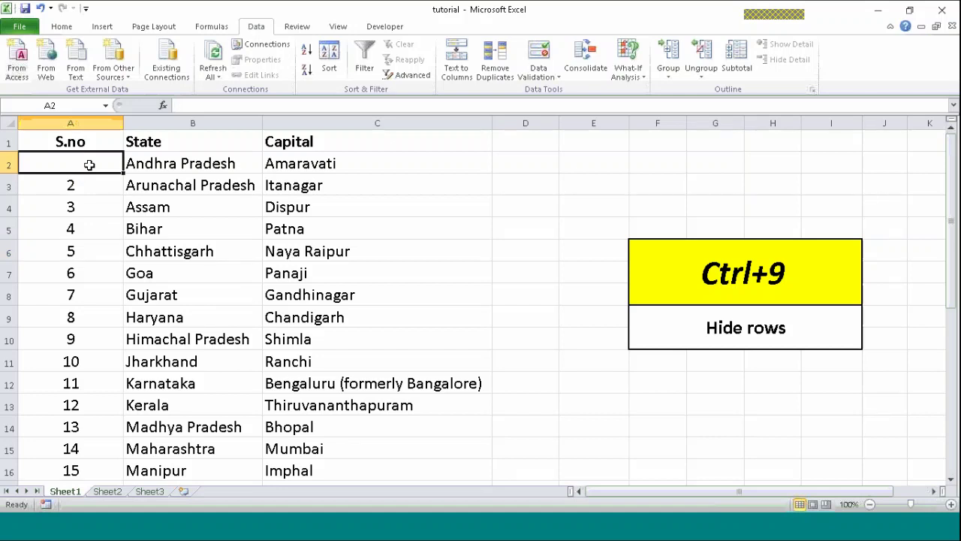
pyautogui.click(543, 271)
# Set the yellow shortcut cell F6 to the "Ctrl+0" entry
pyautogui.click(855, 269)
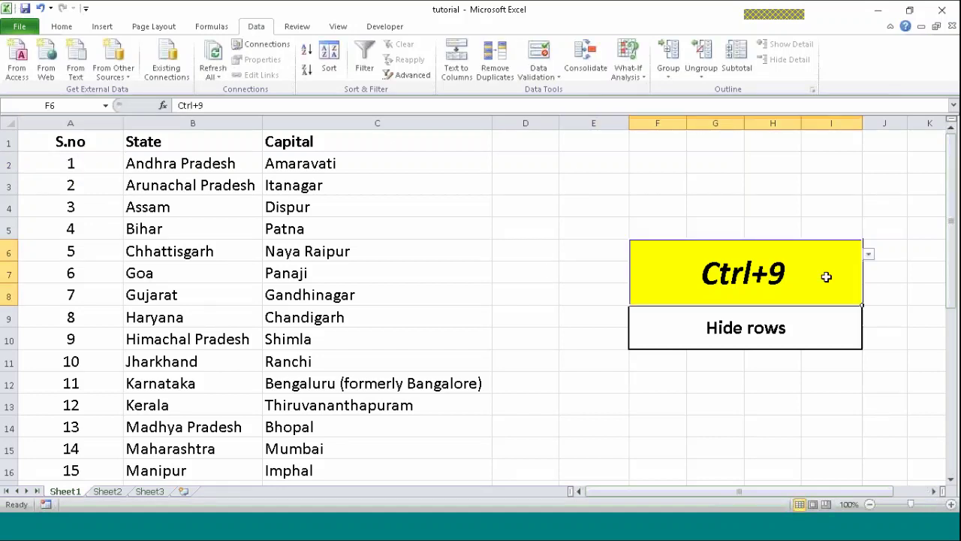
pyautogui.click(871, 257)
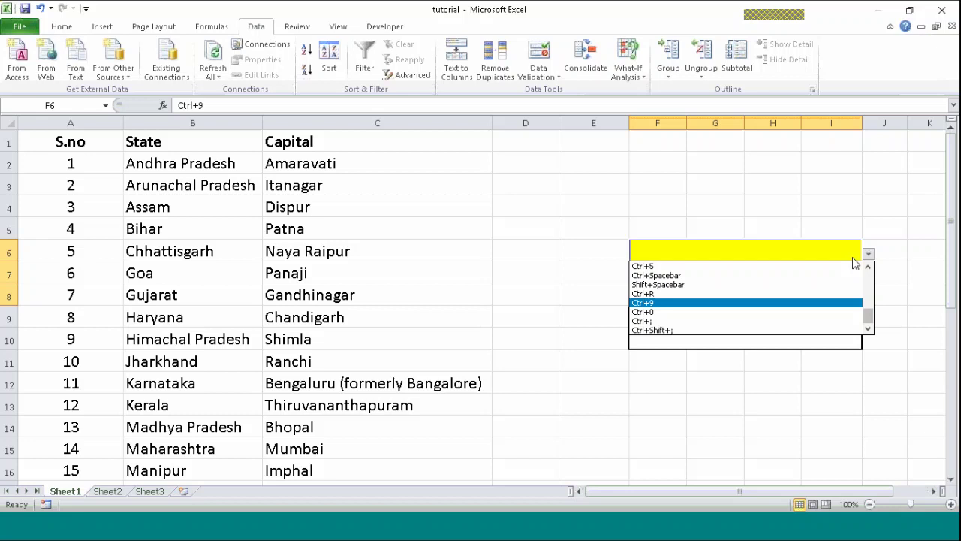
pyautogui.click(673, 314)
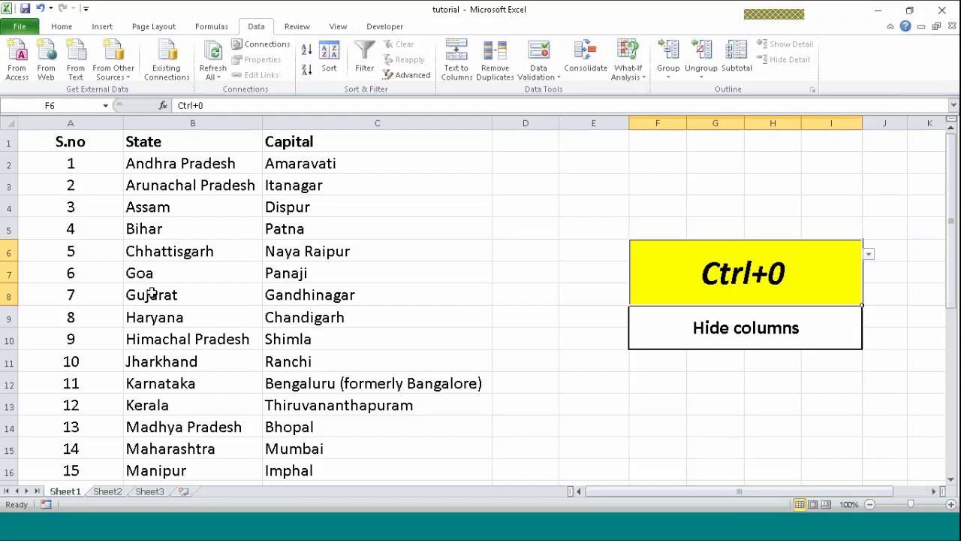
# Hide columns F to I containing the yellow shortcut cell, and undo that hiding
pyautogui.hotkey('ctrl', '0')
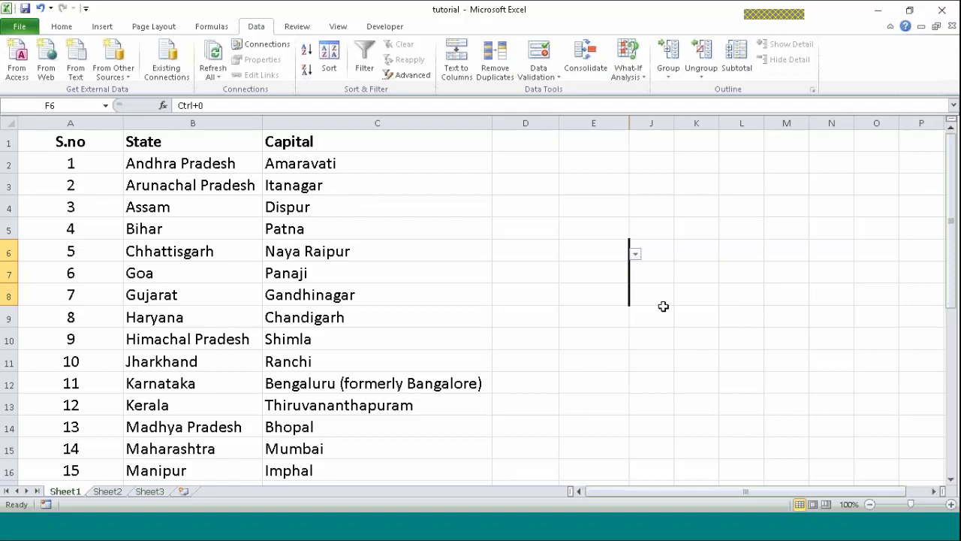
pyautogui.hotkey('ctrl', 'z')
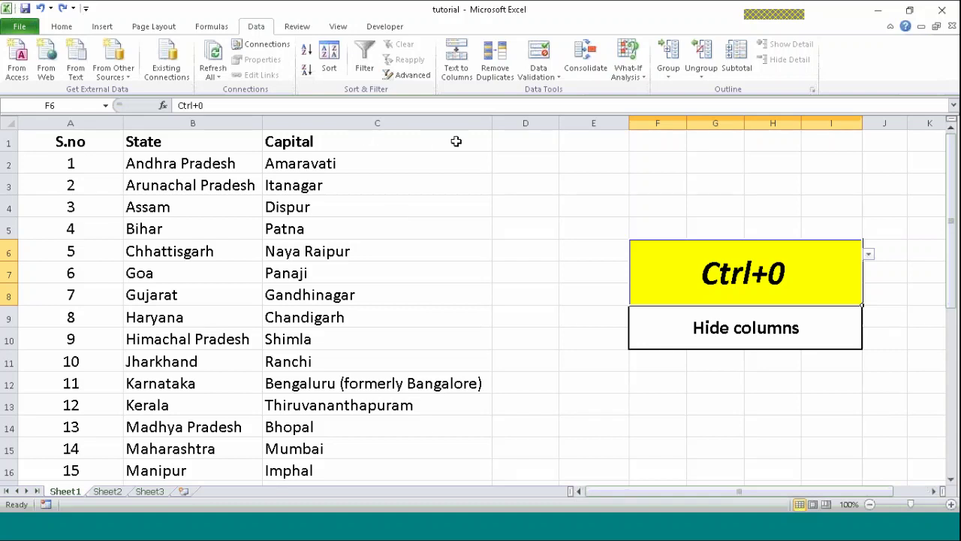
# Hide the entire Capital column C
pyautogui.click(422, 123)
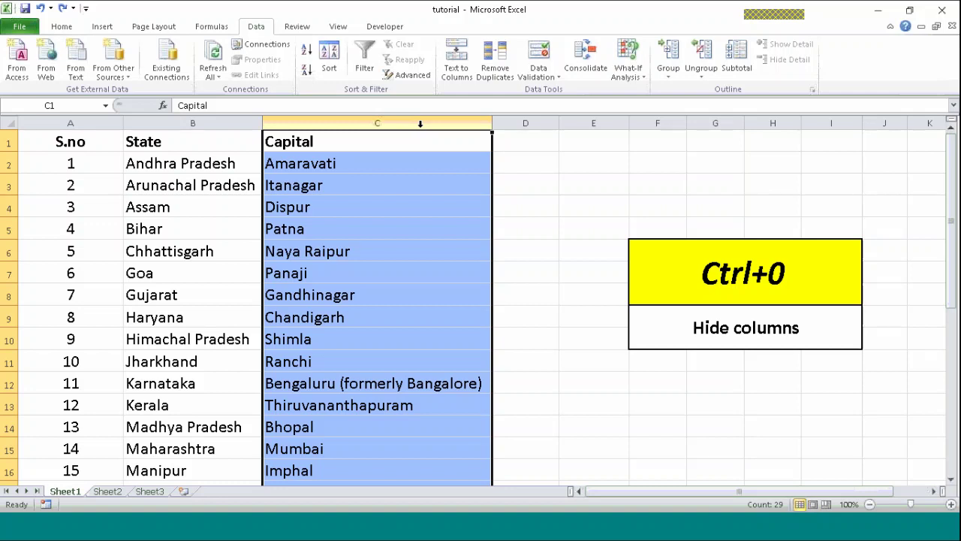
pyautogui.hotkey('ctrl', '0')
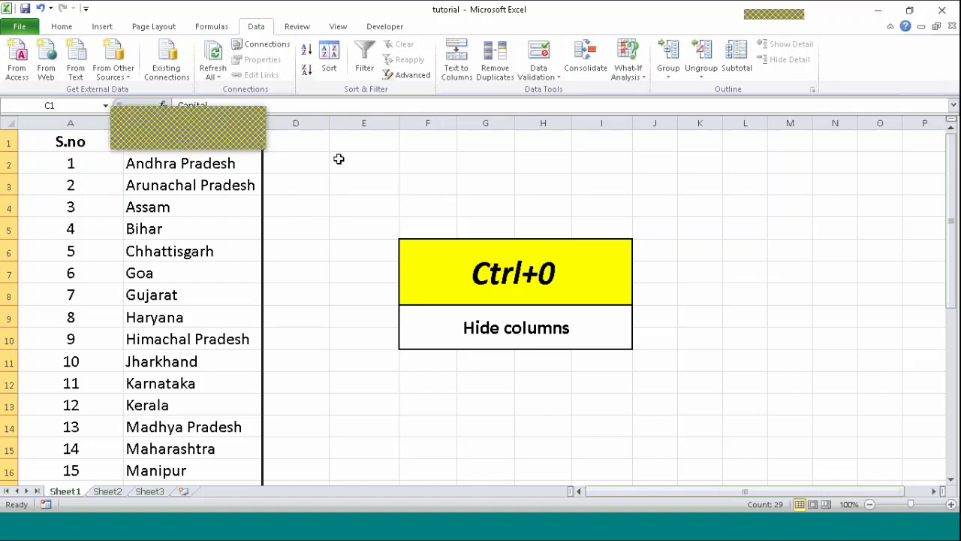
# Magnify the boundary between columns B and D, unhide the Capital column C there, and return to the yellow shortcut cell F6
pyautogui.press('super+plus')
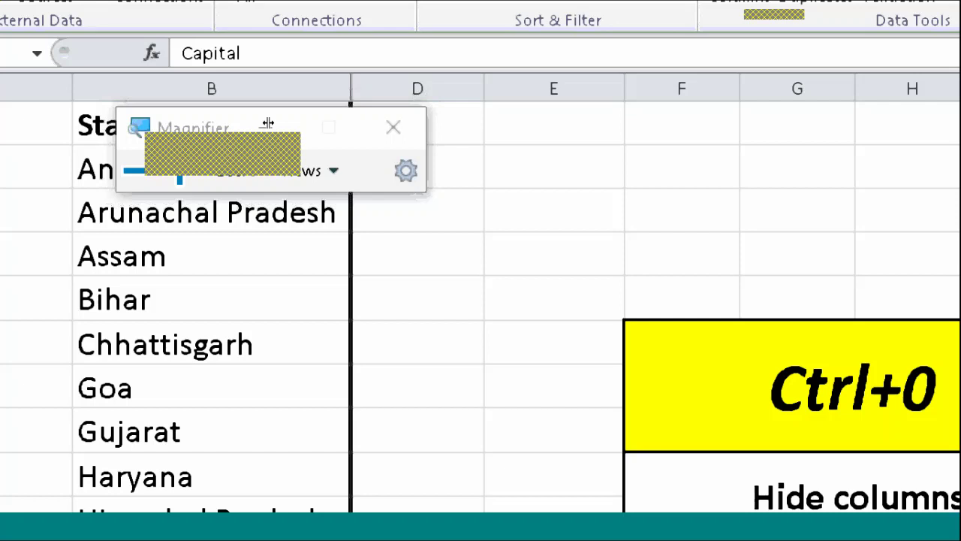
pyautogui.click(267, 123)
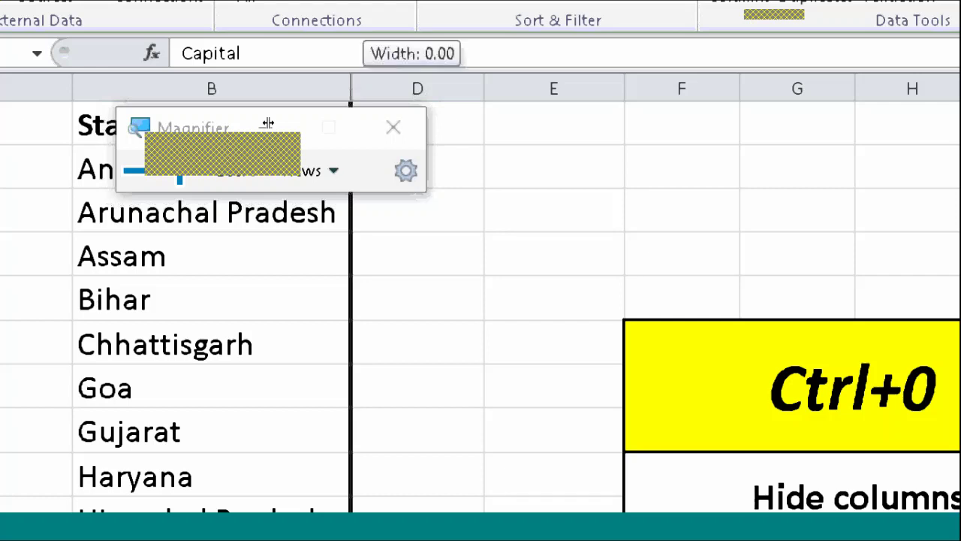
pyautogui.doubleClick(268, 122)
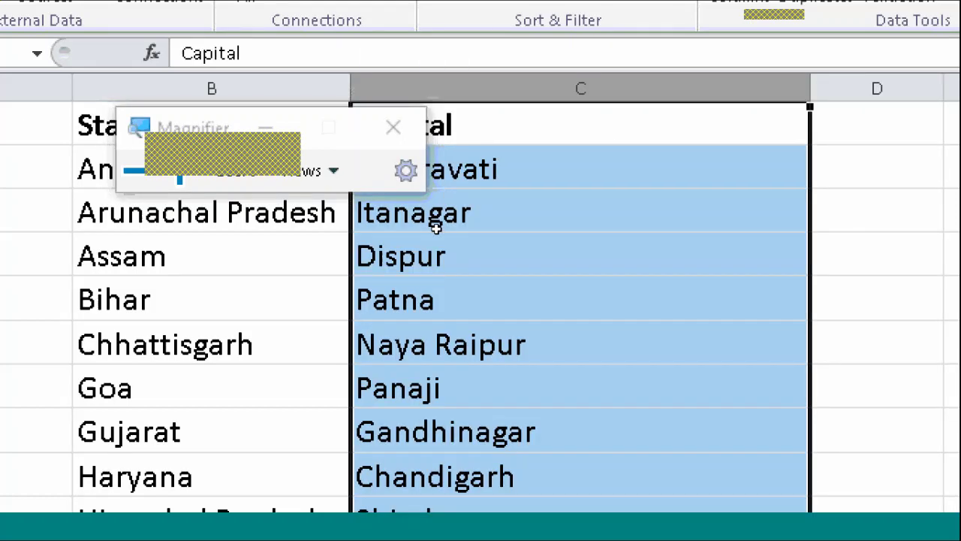
pyautogui.press('super+minus')
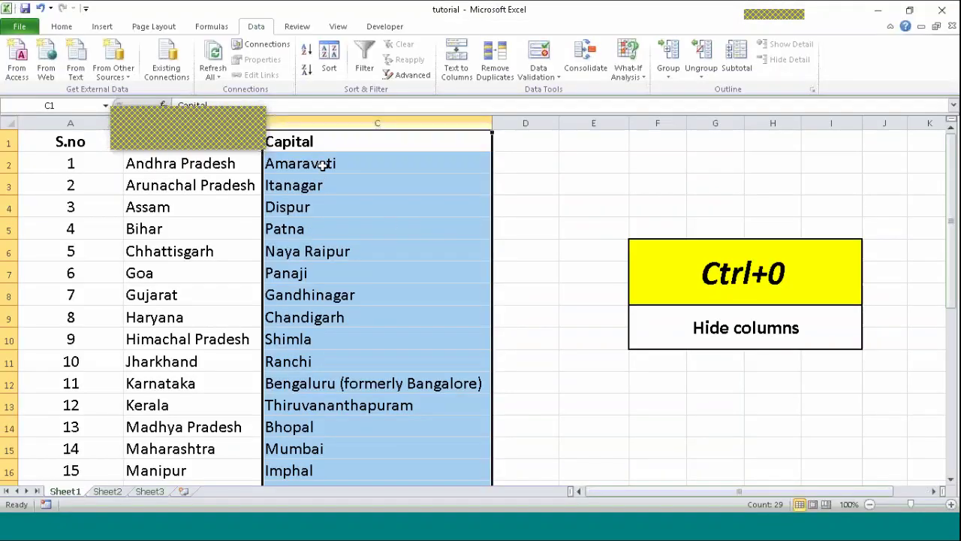
pyautogui.click(830, 272)
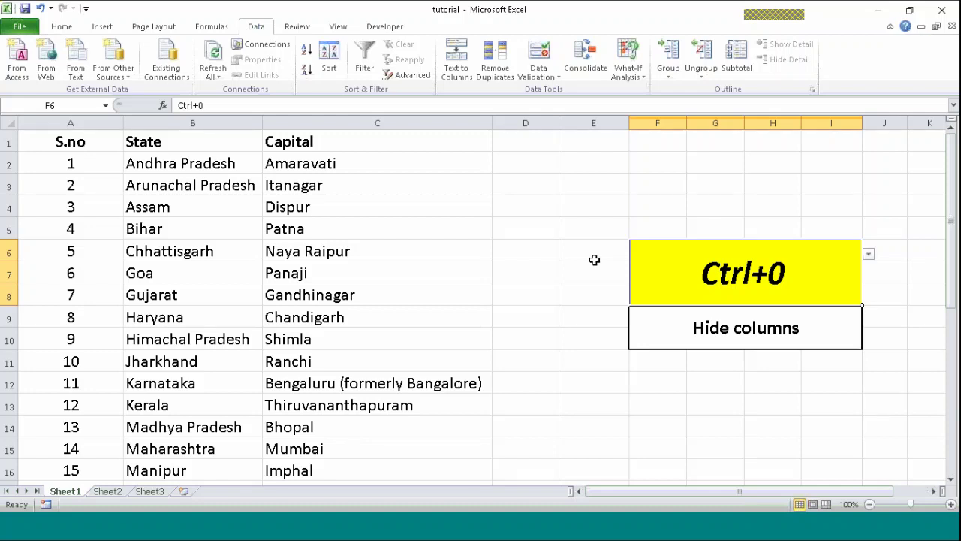
# Set the yellow shortcut cell F6 to the "Ctrl+;" entry and insert the current date in cell D3
pyautogui.click(868, 255)
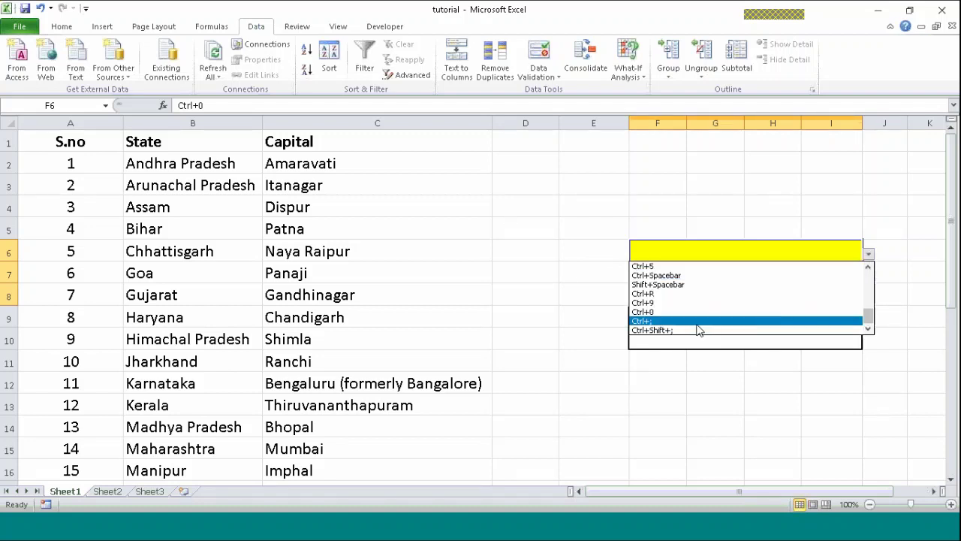
pyautogui.click(647, 321)
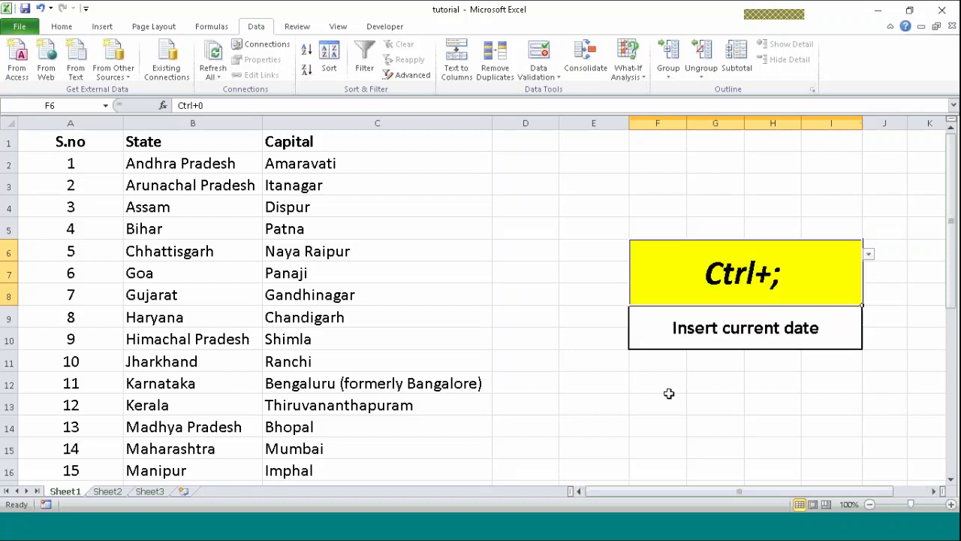
pyautogui.click(528, 187)
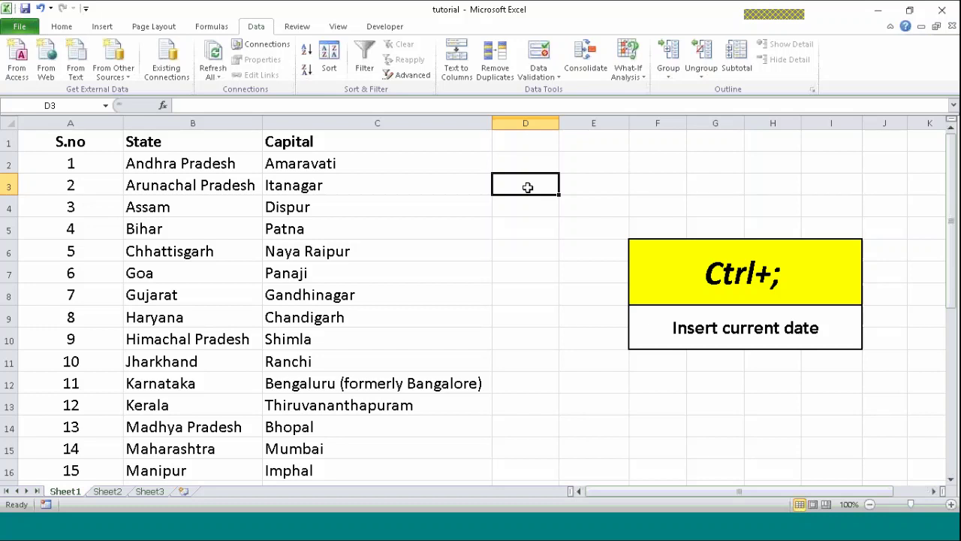
pyautogui.hotkey('ctrl', ';')
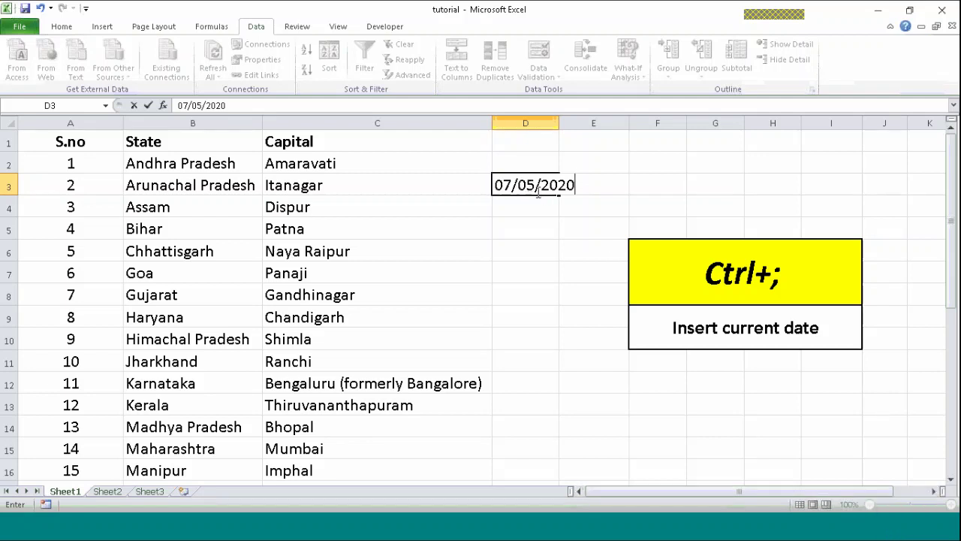
pyautogui.click(534, 235)
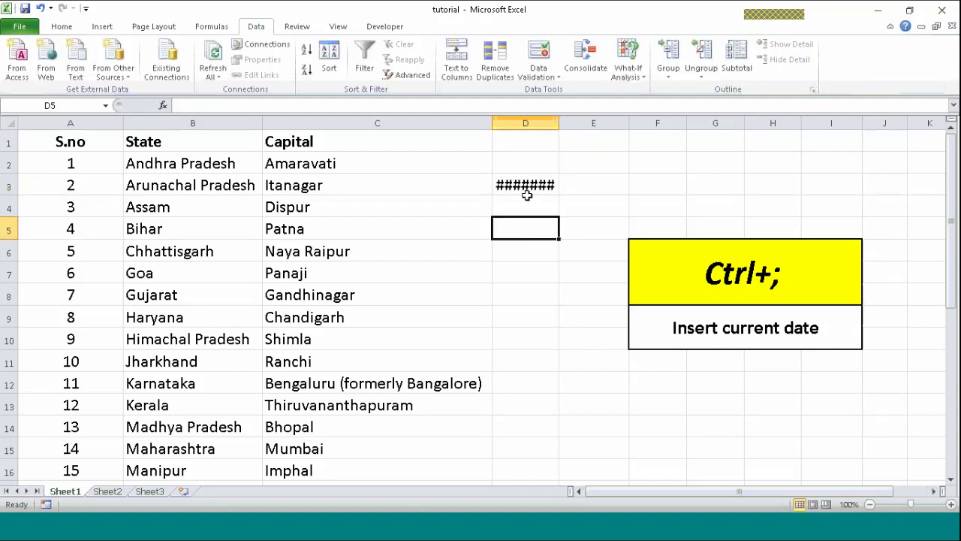
# Clear the date from cell D3
pyautogui.click(527, 193)
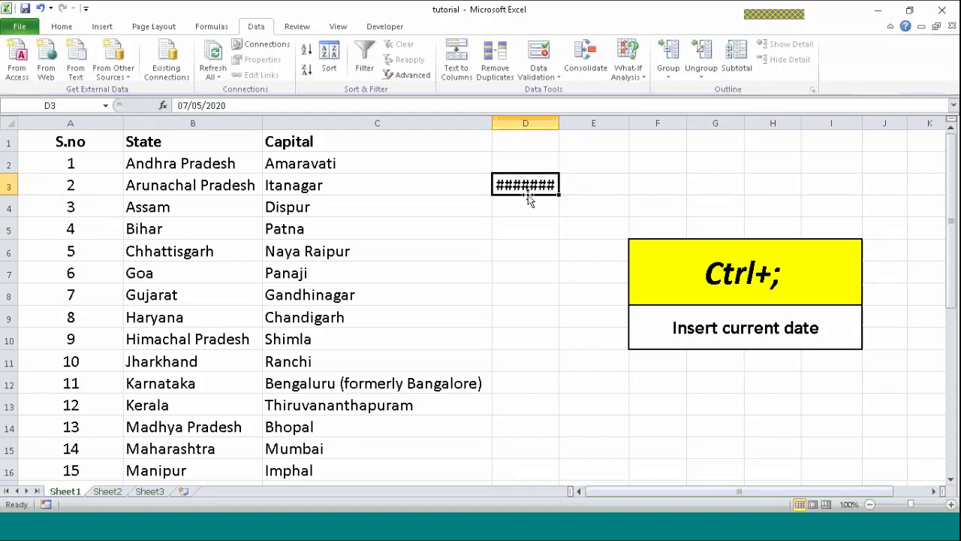
pyautogui.press('Delete')
pyautogui.hotkey('ctrl', ';')
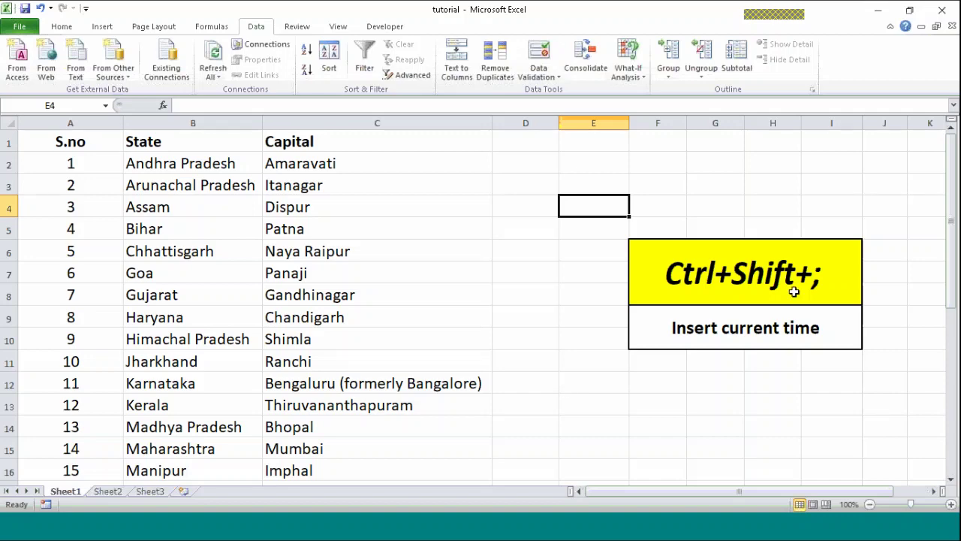
# Choose the "Ctrl+Shift+;" entry for the yellow shortcut cell F6
pyautogui.click(830, 278)
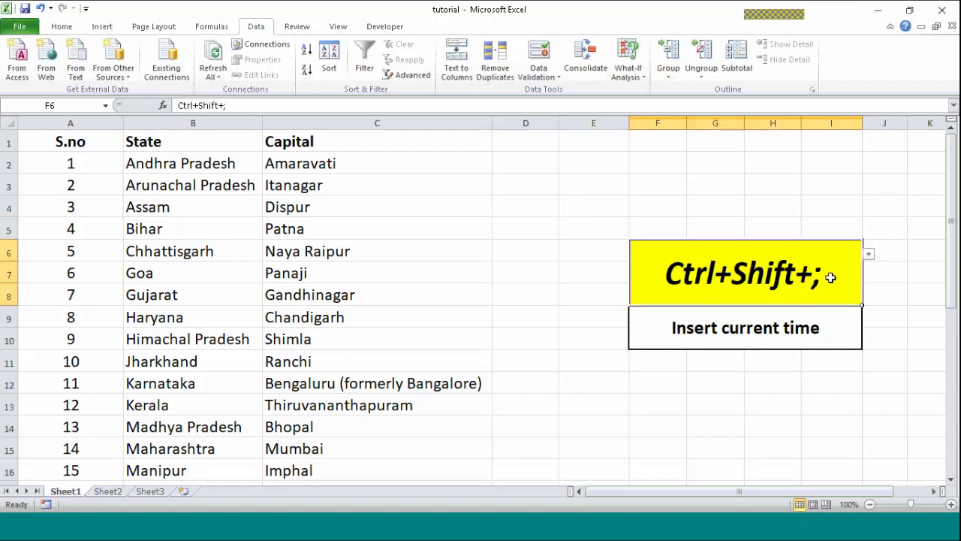
pyautogui.click(869, 254)
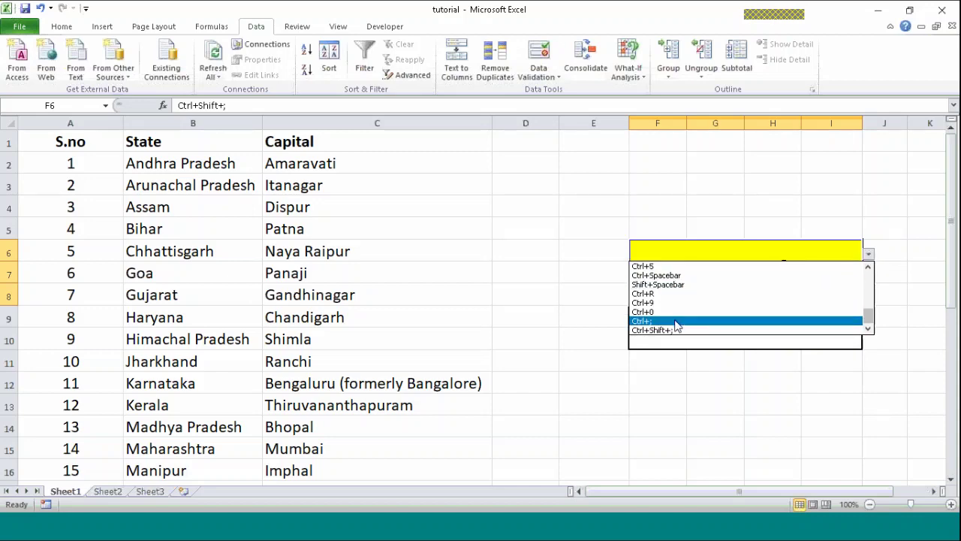
pyautogui.click(673, 329)
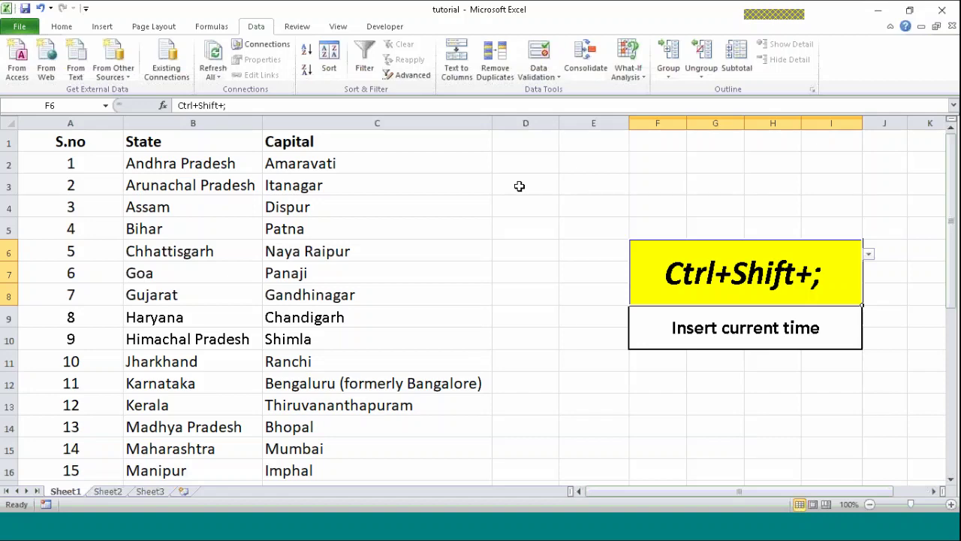
pyautogui.hotkey('ctrl', 'shift', ';')
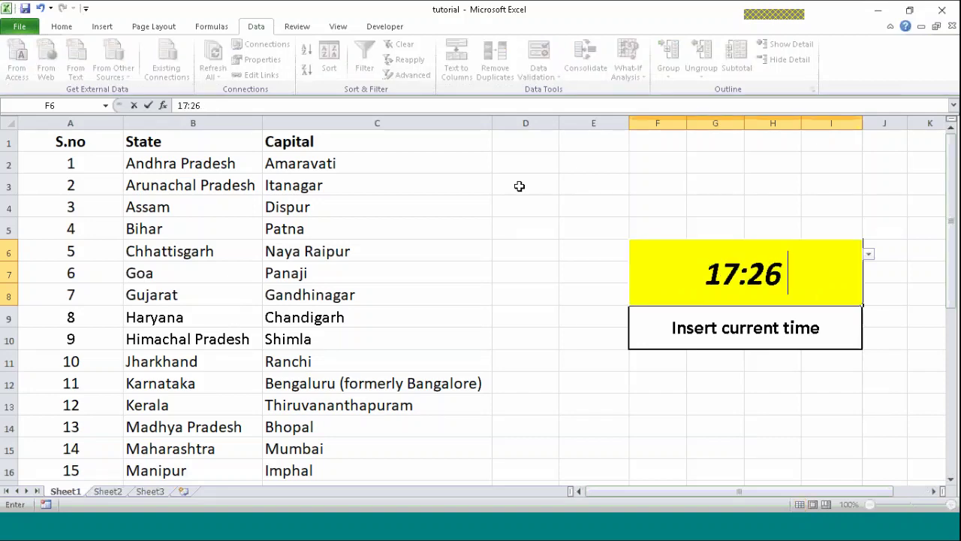
pyautogui.hotkey('ctrl', 'z')
pyautogui.click(554, 244)
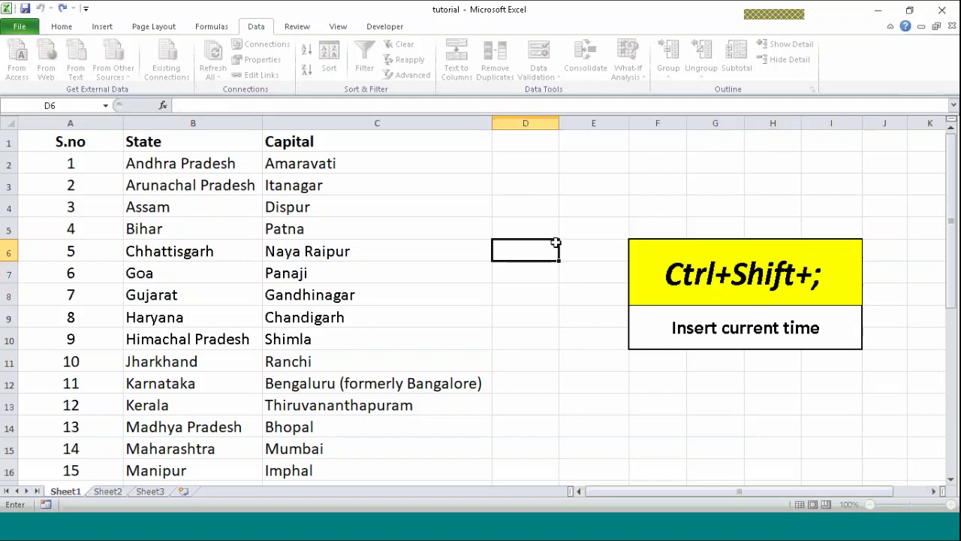
# Insert the current time in cell D3, commit it, and reselect that cell
pyautogui.click(526, 187)
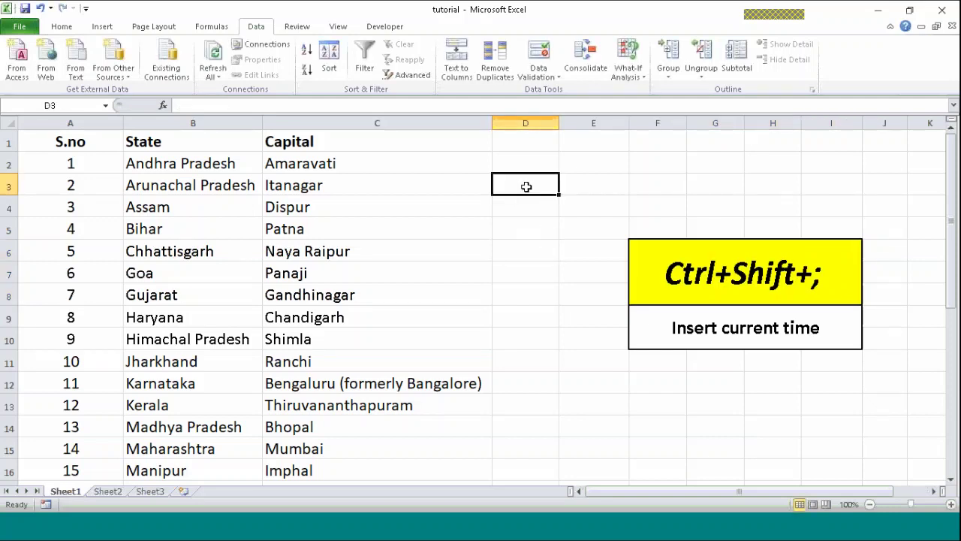
pyautogui.hotkey('ctrl', 'shift', ';')
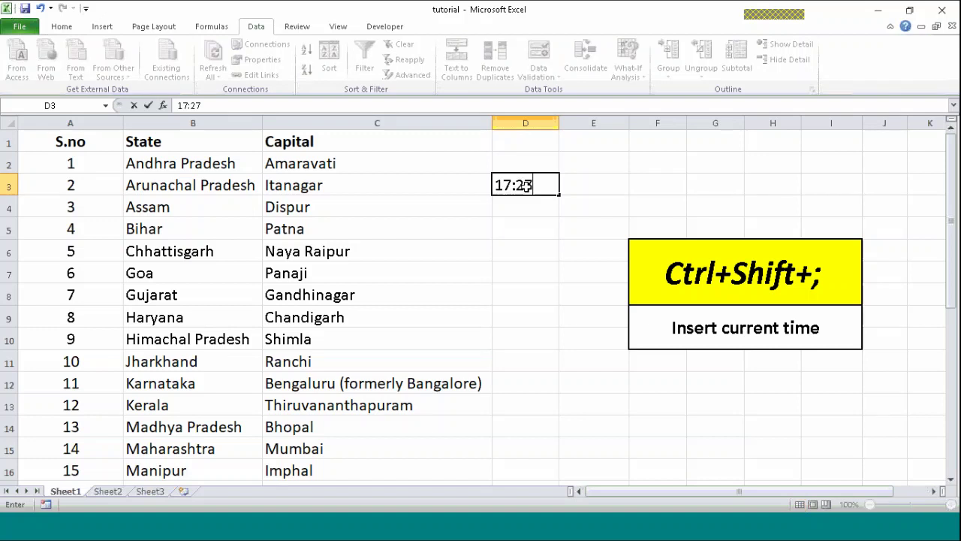
pyautogui.click(548, 242)
pyautogui.click(534, 186)
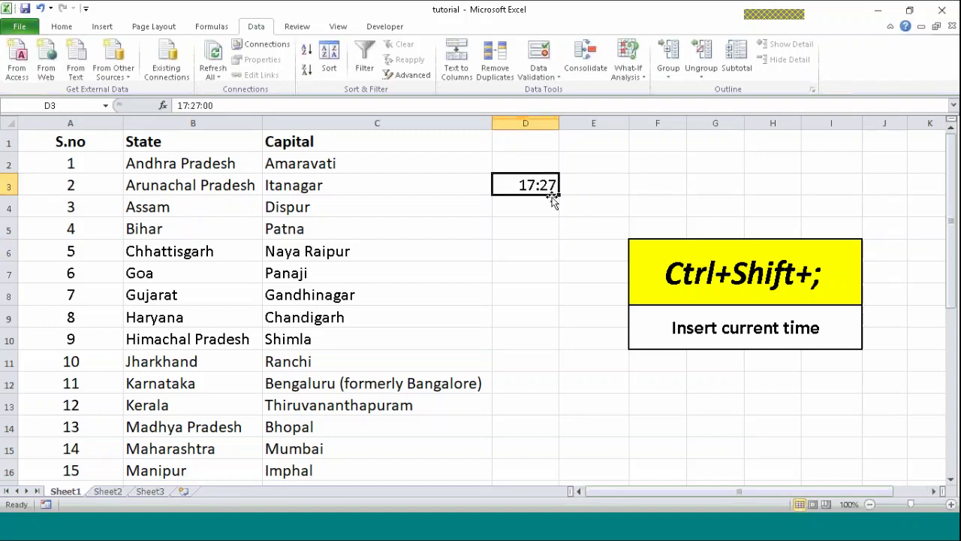